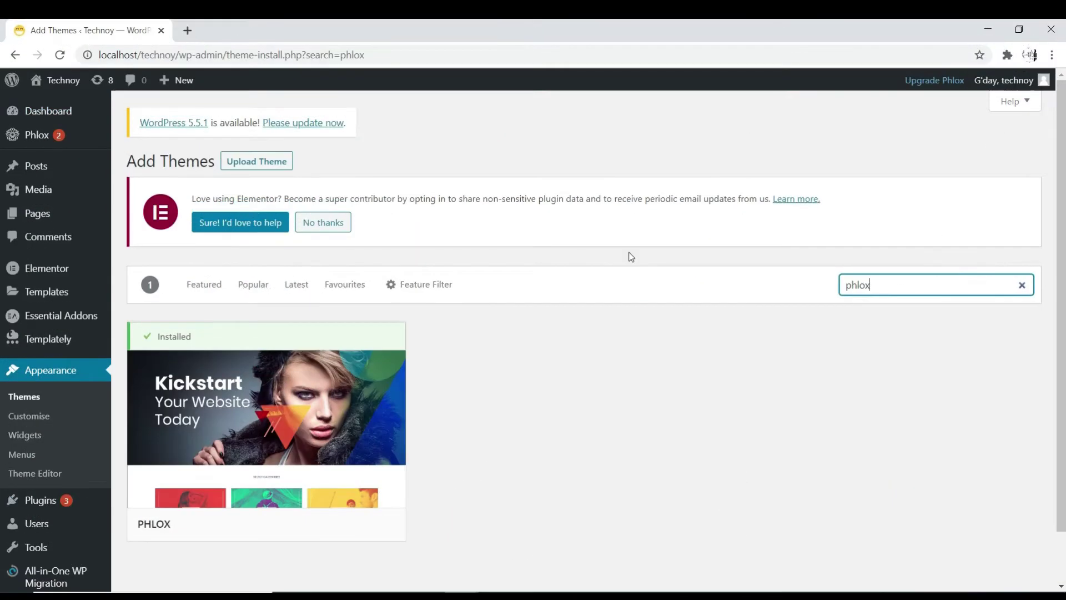
Review the six active plugins, including Elementor and Phlox Core Elements
{"action": "scroll", "coordinate": [631, 259], "scroll_direction": "down", "scroll_amount": 1}
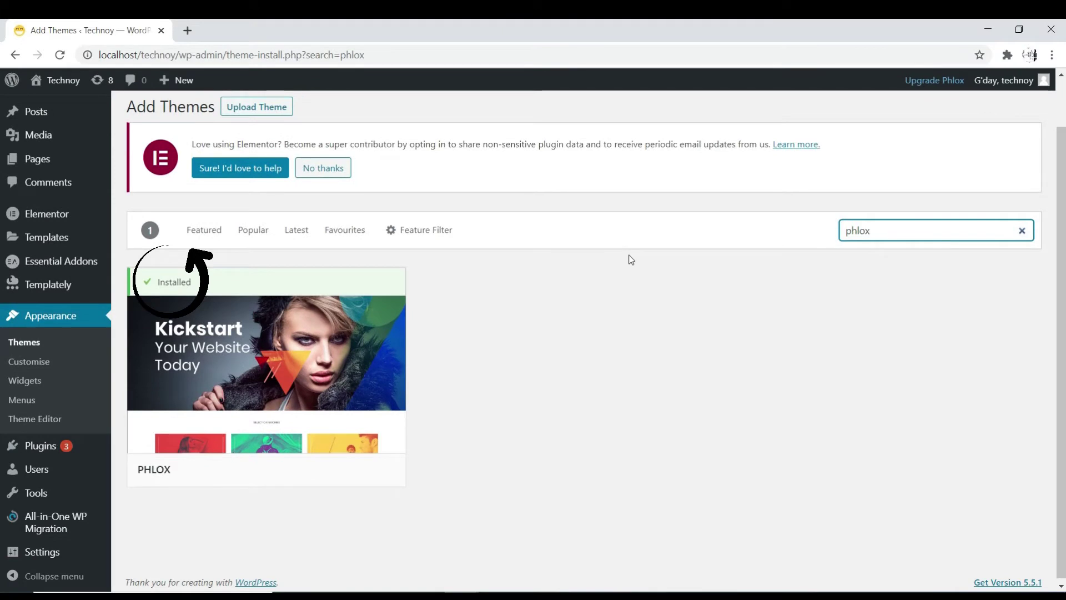
{"action": "double_click", "coordinate": [174, 282]}
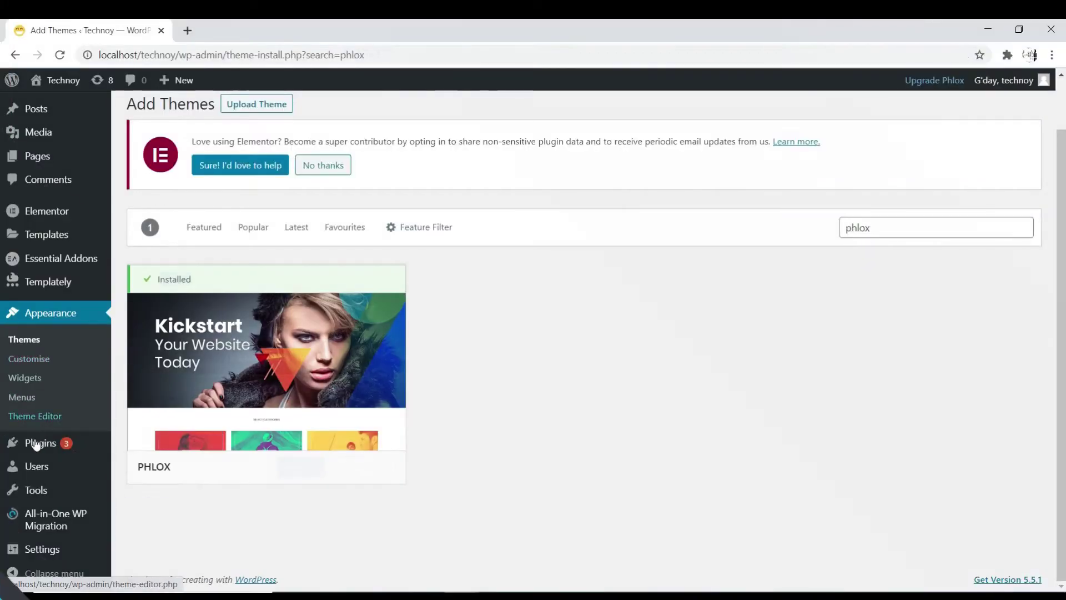
{"action": "mouse_move", "coordinate": [35, 447]}
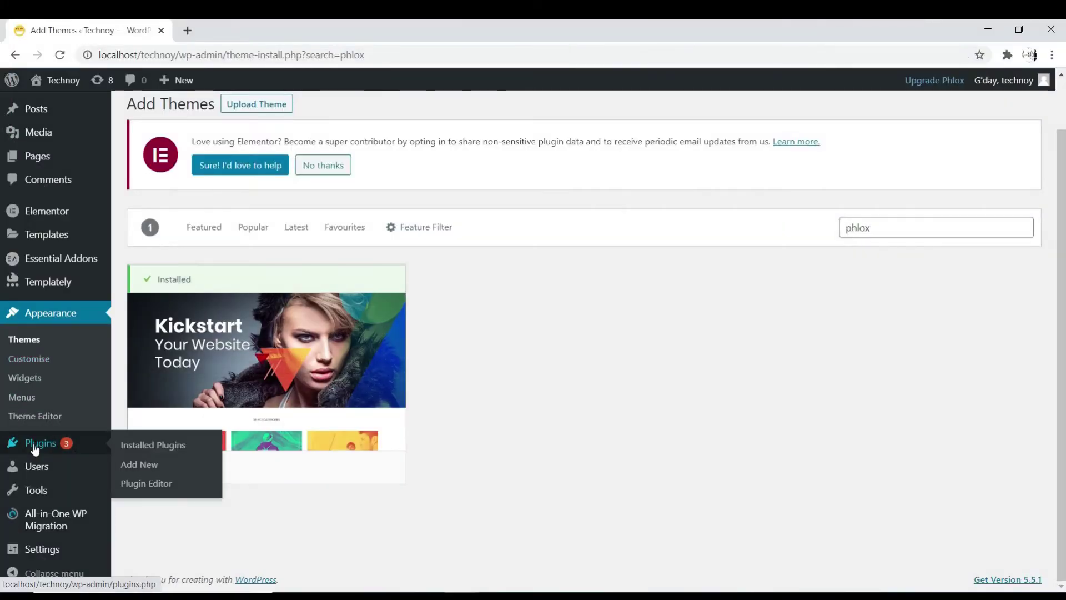
{"action": "left_click", "coordinate": [34, 447]}
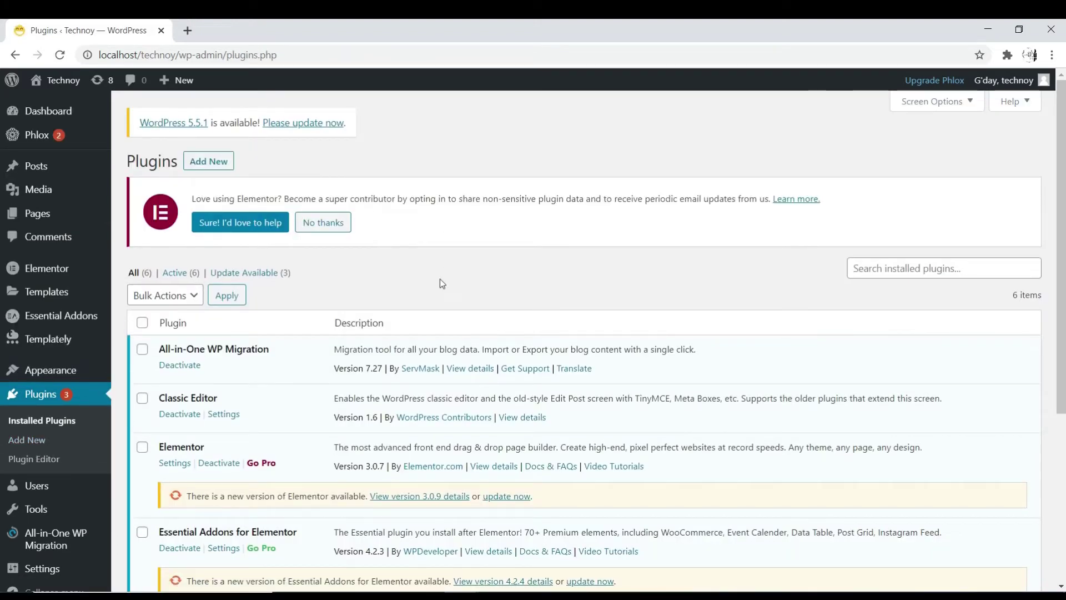
{"action": "scroll", "coordinate": [438, 280], "scroll_direction": "down", "scroll_amount": 3}
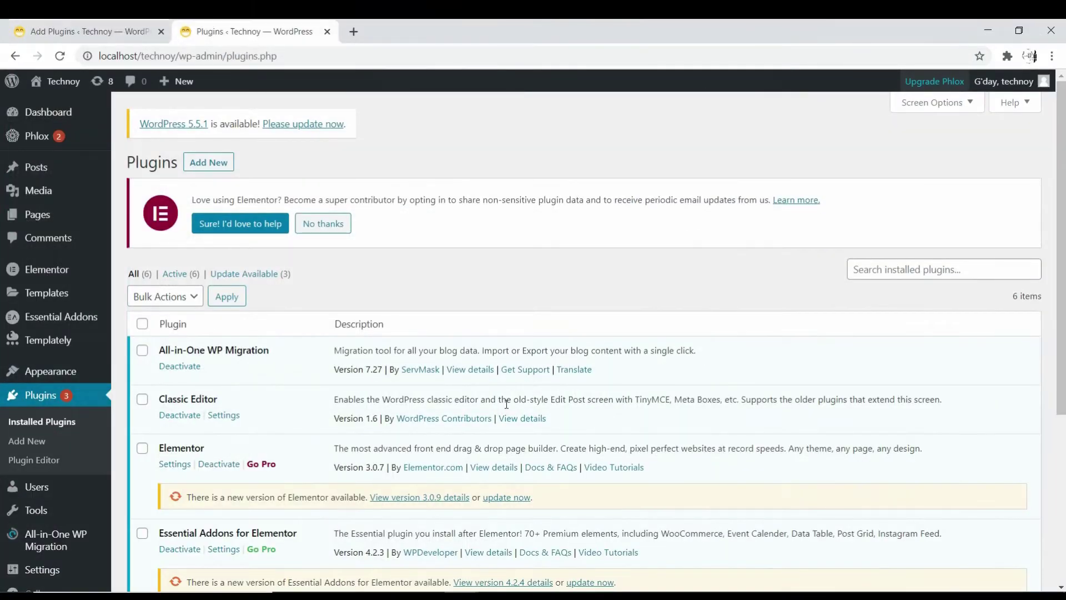
{"action": "left_click", "coordinate": [920, 88]}
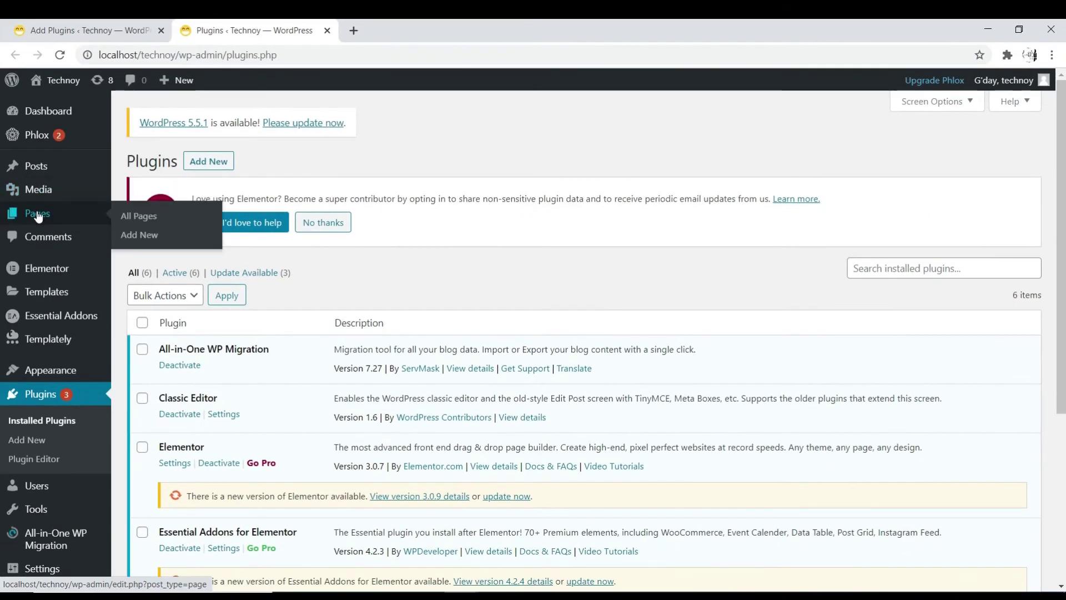
Add a new empty page titled 'Home' and publish it
{"action": "left_click", "coordinate": [37, 216]}
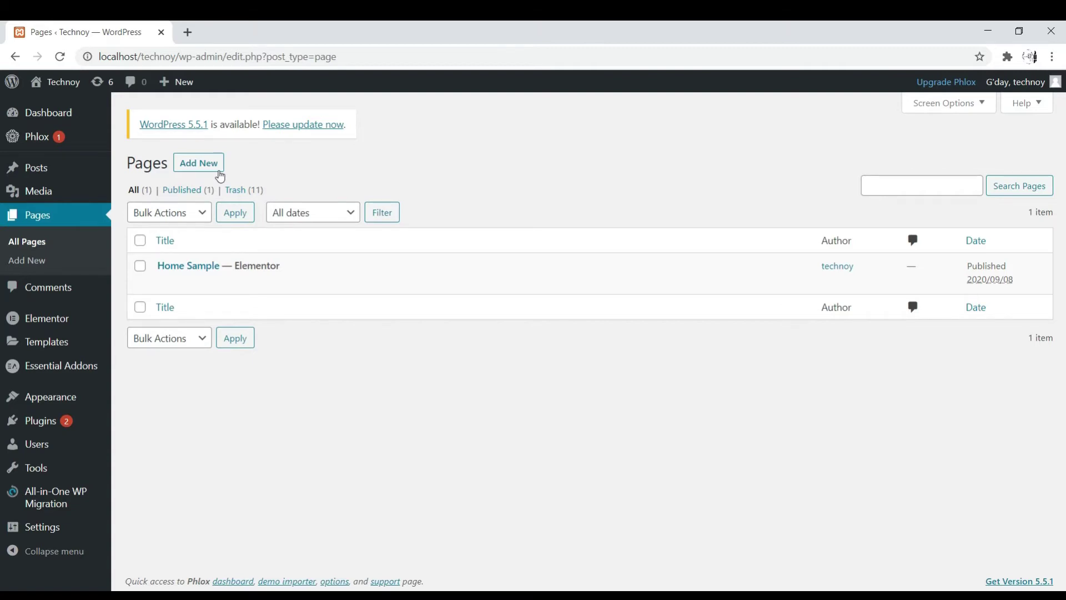
{"action": "left_click", "coordinate": [218, 170]}
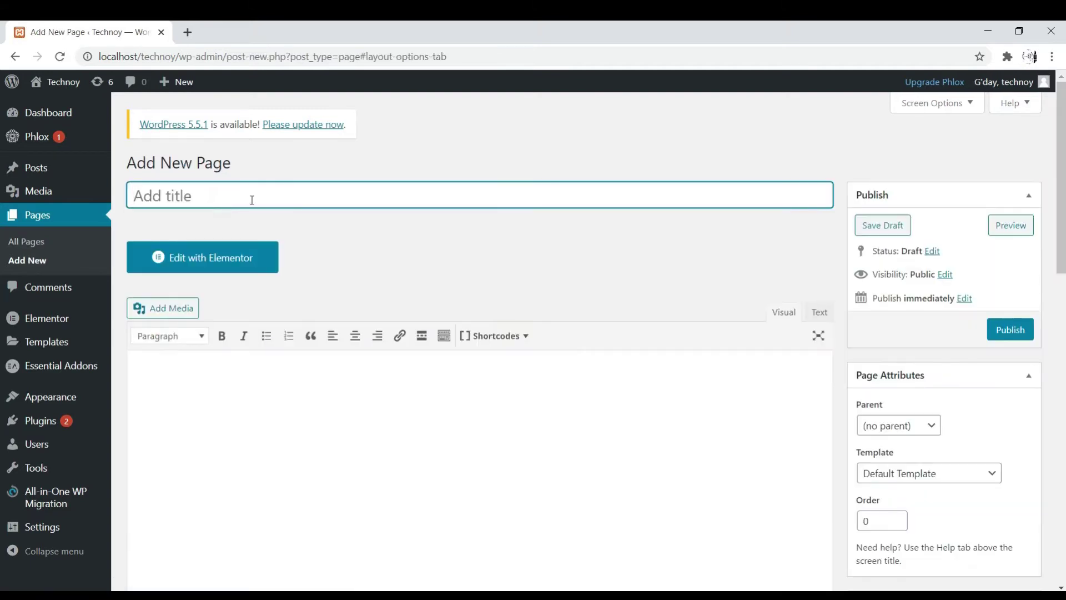
{"action": "type", "text": "Home"}
{"action": "left_click", "coordinate": [1020, 332]}
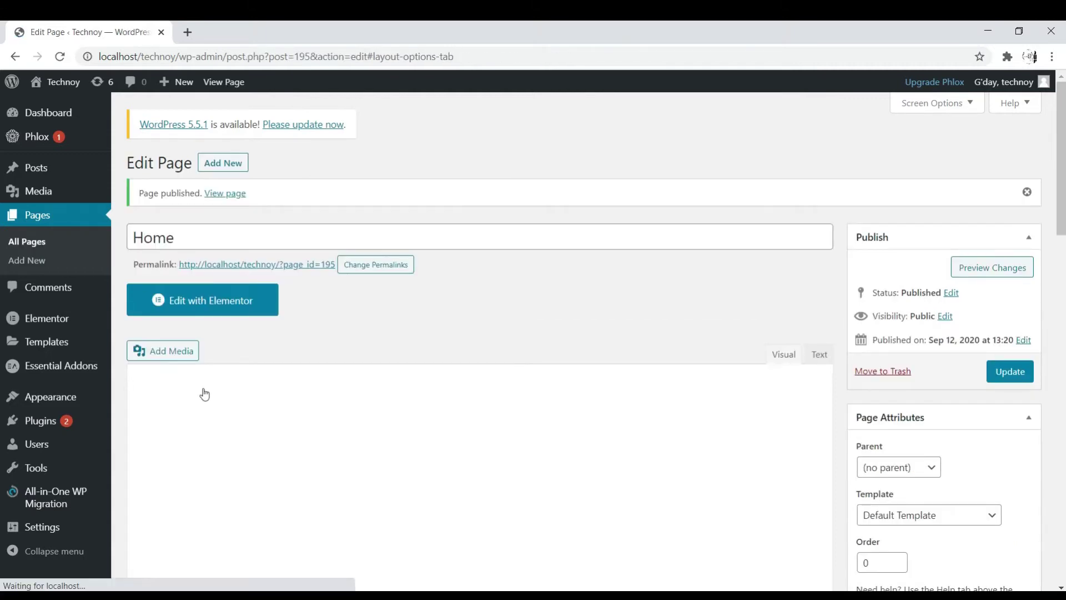
{"action": "scroll", "coordinate": [53, 486], "scroll_direction": "down", "scroll_amount": 3}
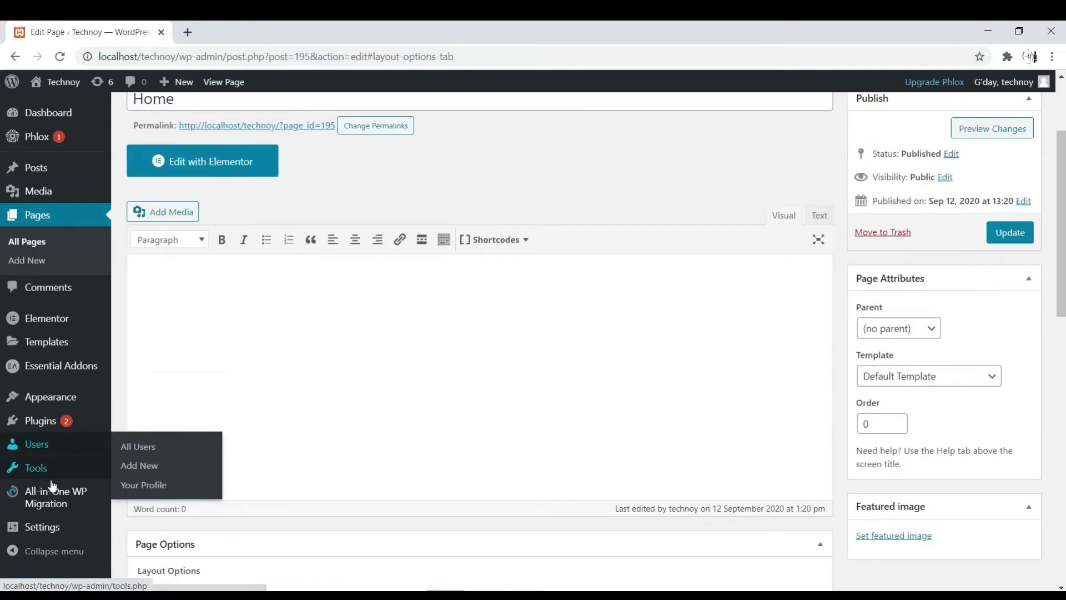
In Reading settings, set the homepage to the static page 'Home' and save
{"action": "left_click", "coordinate": [47, 528]}
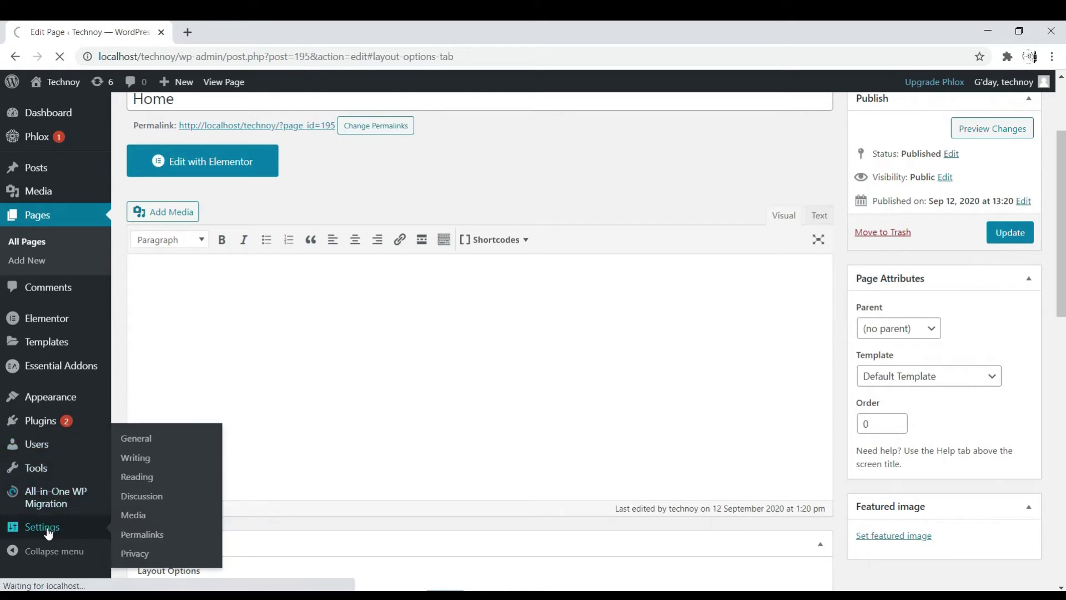
{"action": "left_click", "coordinate": [27, 544]}
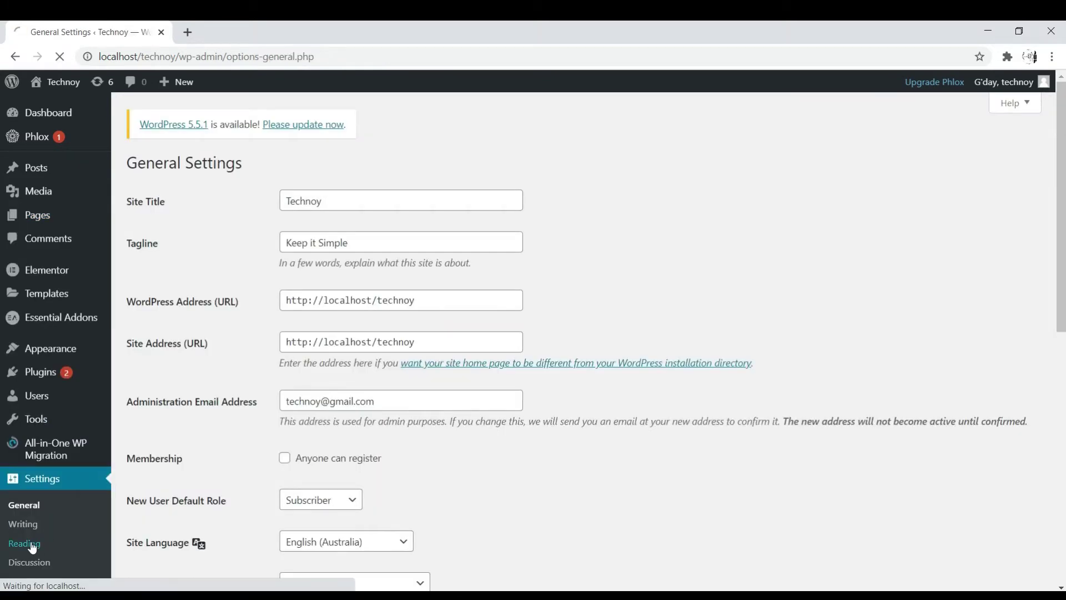
{"action": "left_click", "coordinate": [285, 226]}
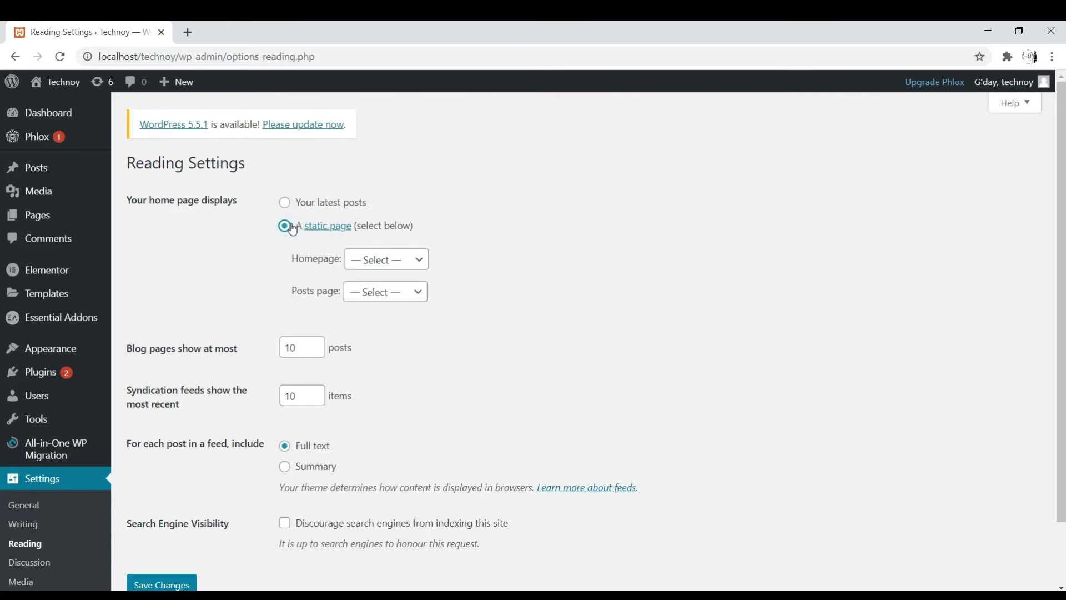
{"action": "left_click", "coordinate": [398, 269]}
{"action": "left_click", "coordinate": [387, 287]}
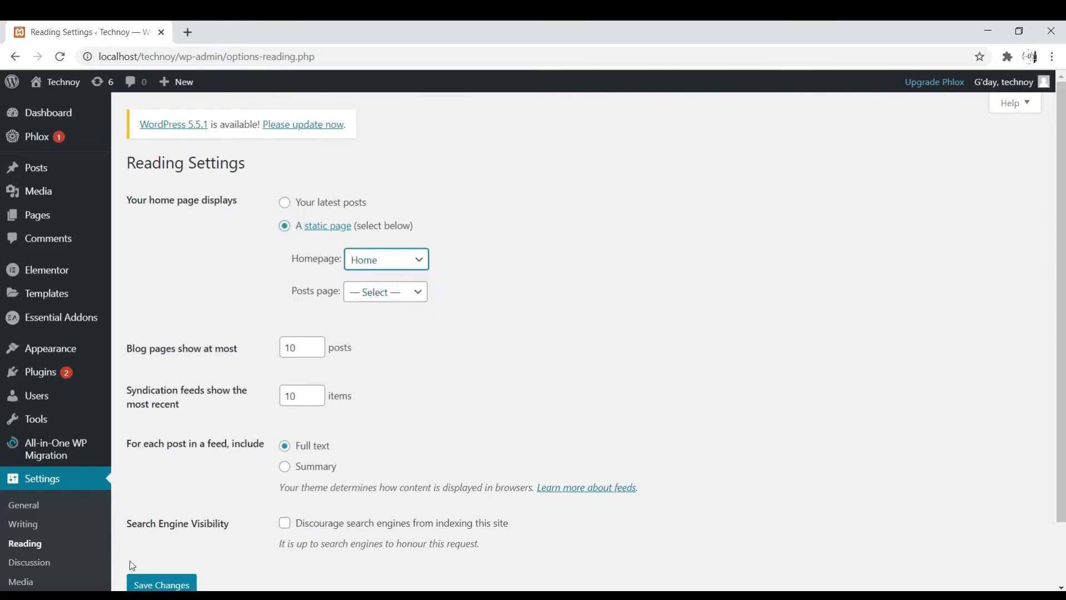
{"action": "left_click", "coordinate": [161, 585]}
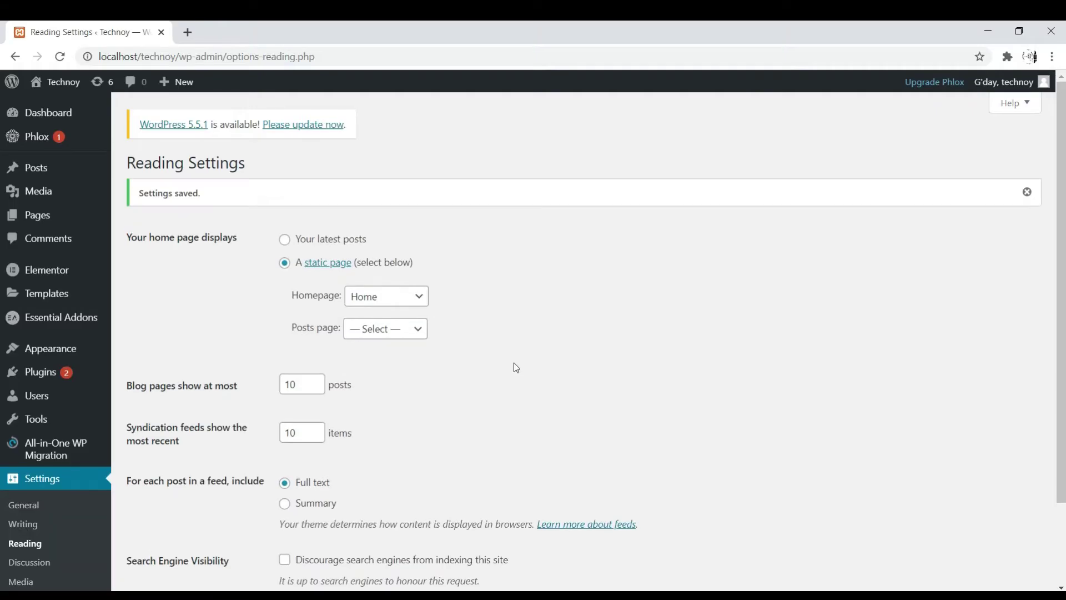
Open the live site's front page in a new browser tab
{"action": "left_click", "coordinate": [36, 217]}
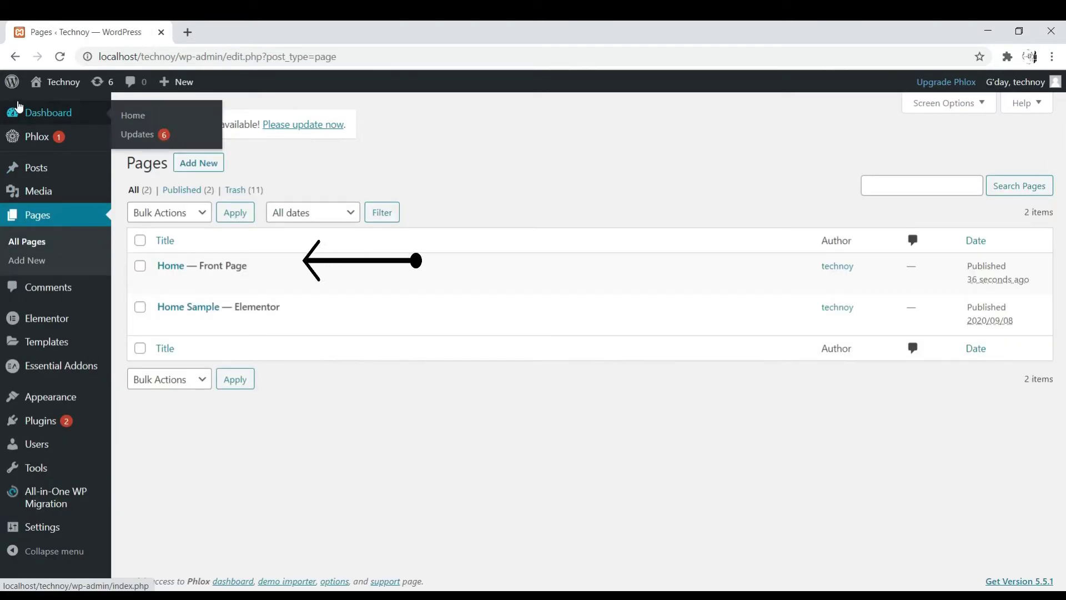
{"action": "right_click", "coordinate": [44, 106]}
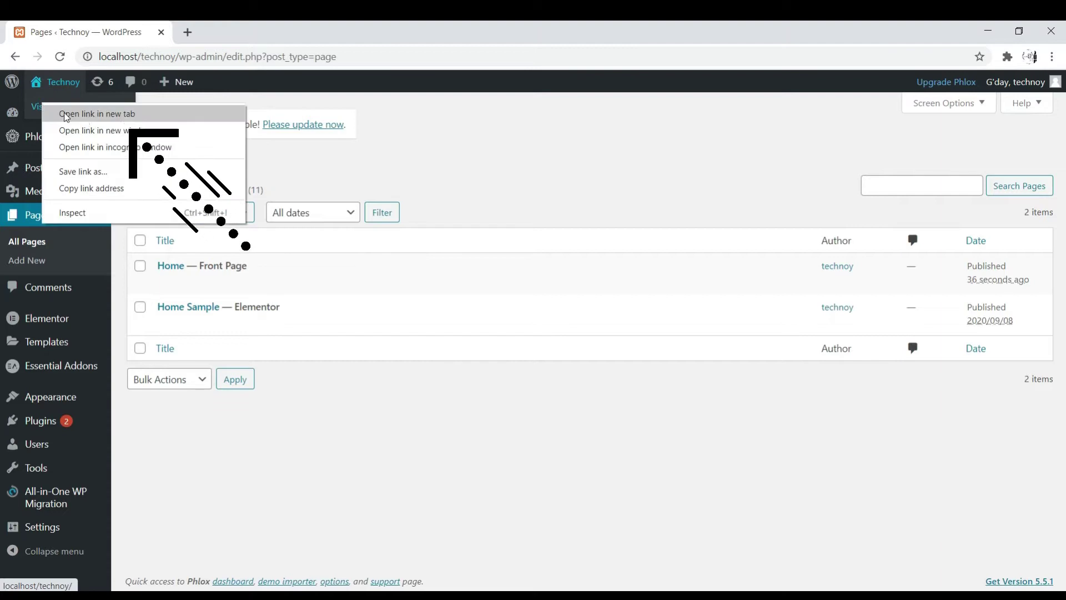
{"action": "left_click", "coordinate": [95, 111]}
{"action": "left_click", "coordinate": [247, 31]}
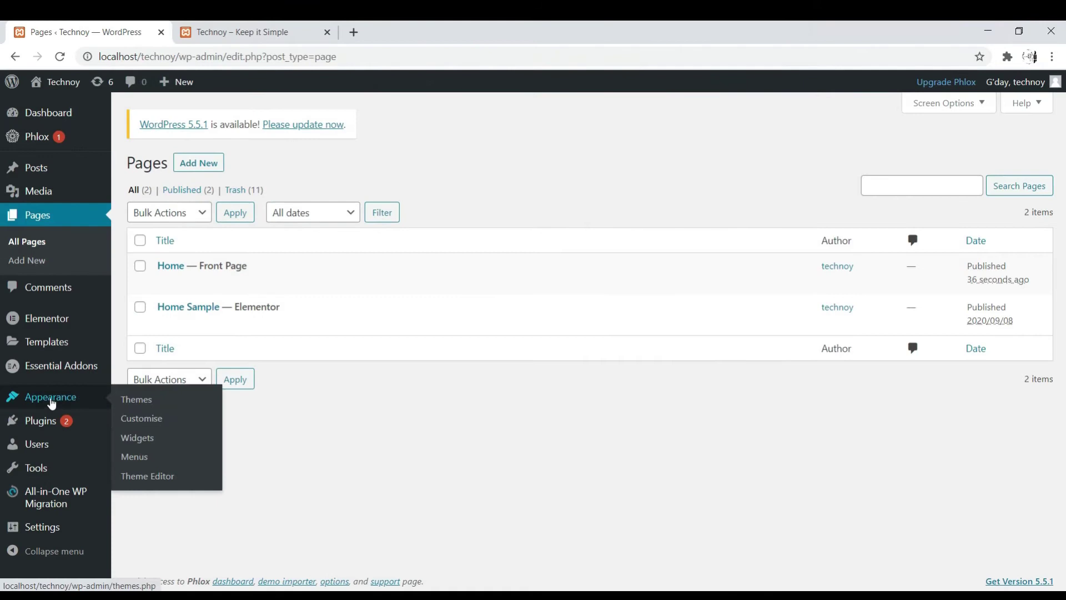
Open the Modern header template in Elementor from the Customizer's Header Templates
{"action": "left_click", "coordinate": [137, 420]}
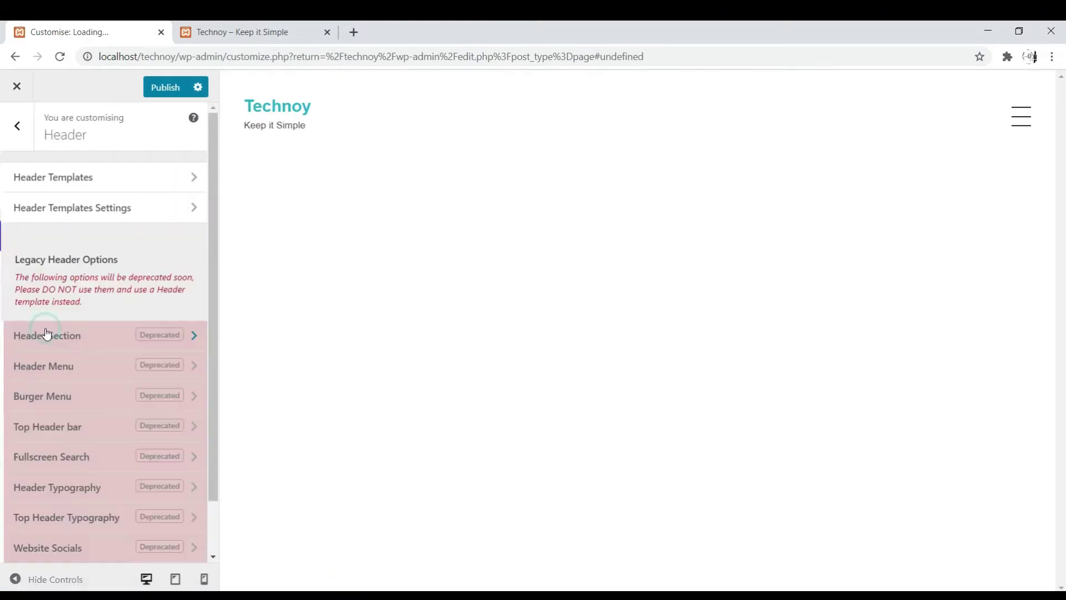
{"action": "left_click", "coordinate": [81, 190]}
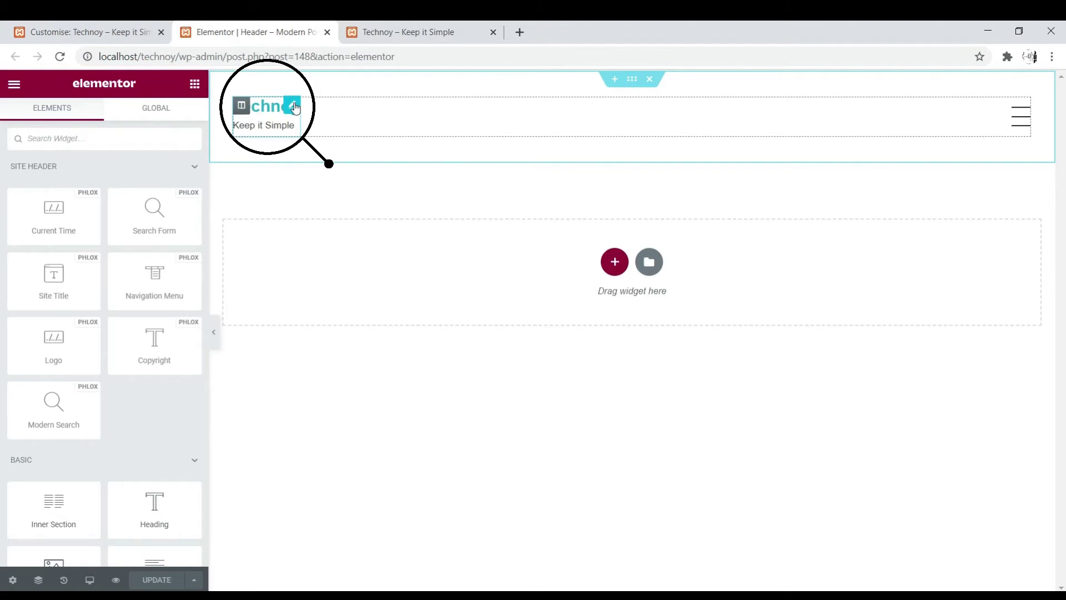
{"action": "left_click", "coordinate": [83, 31]}
Set the Technoy logo.png as the site logo in Site Identity, cropping it
{"action": "left_click", "coordinate": [17, 127]}
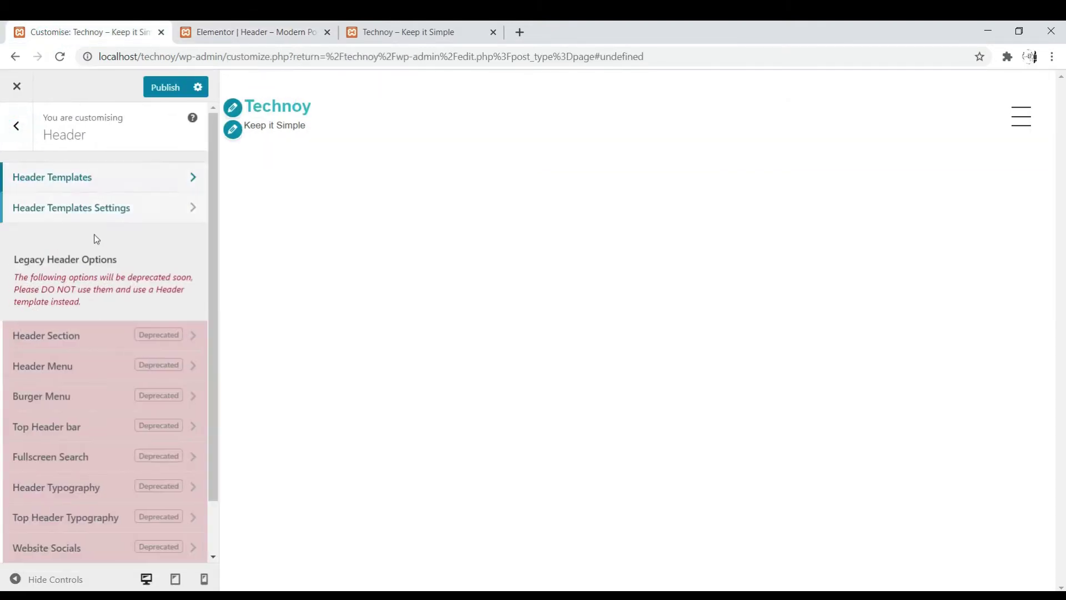
{"action": "left_click", "coordinate": [22, 136]}
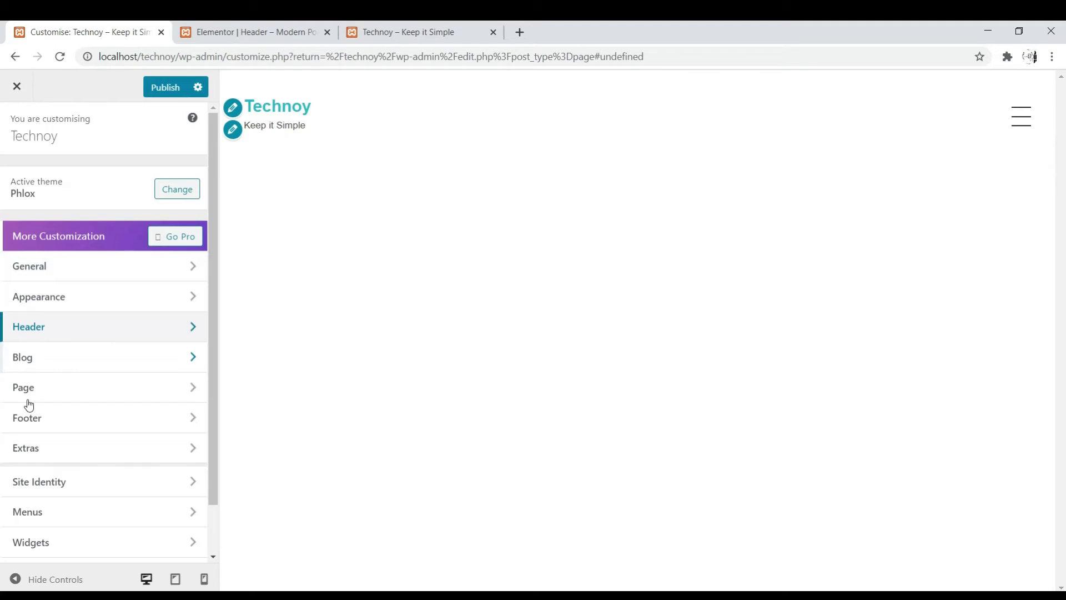
{"action": "left_click", "coordinate": [42, 483]}
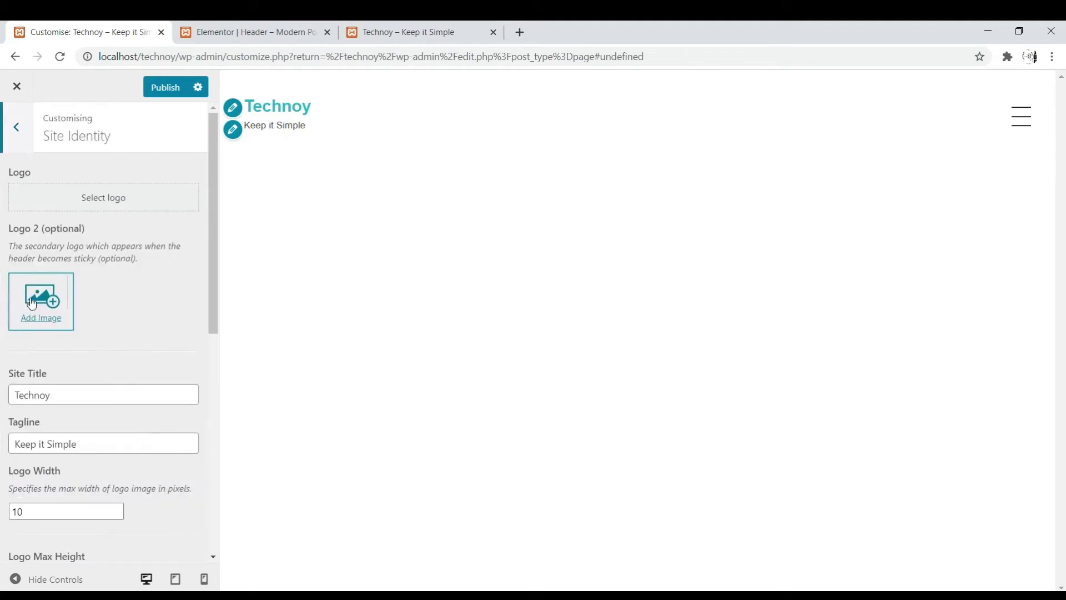
{"action": "left_click", "coordinate": [43, 206]}
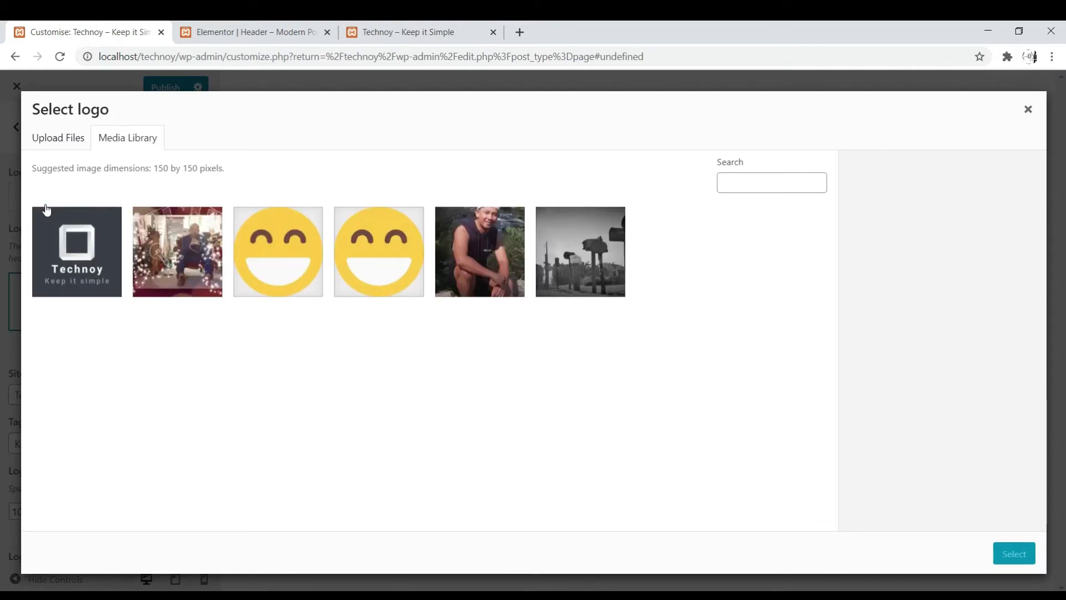
{"action": "left_click", "coordinate": [46, 209]}
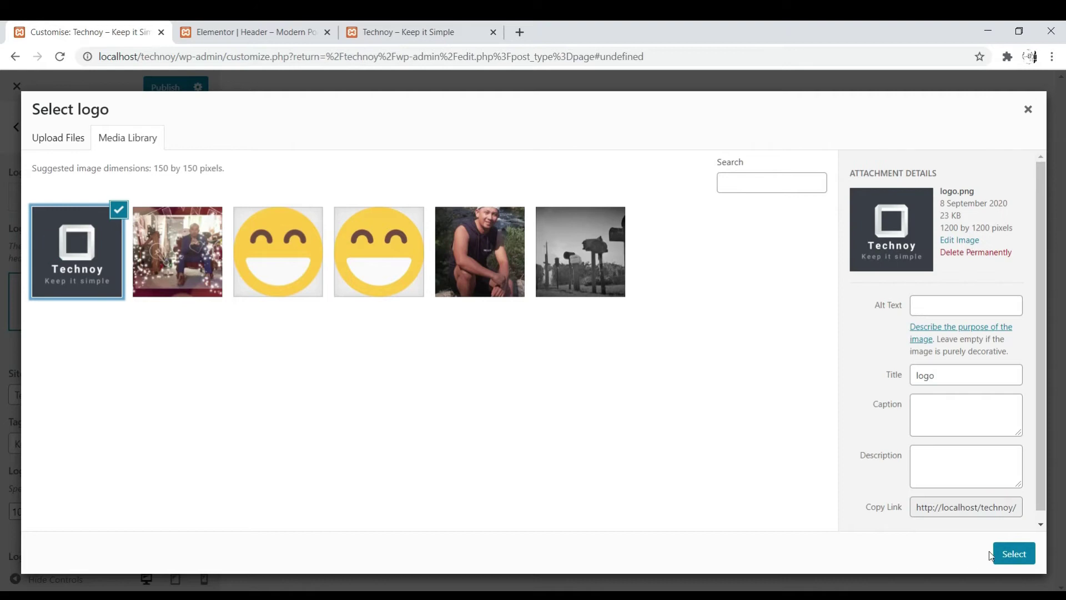
{"action": "left_click", "coordinate": [1011, 553]}
{"action": "left_click", "coordinate": [1020, 554]}
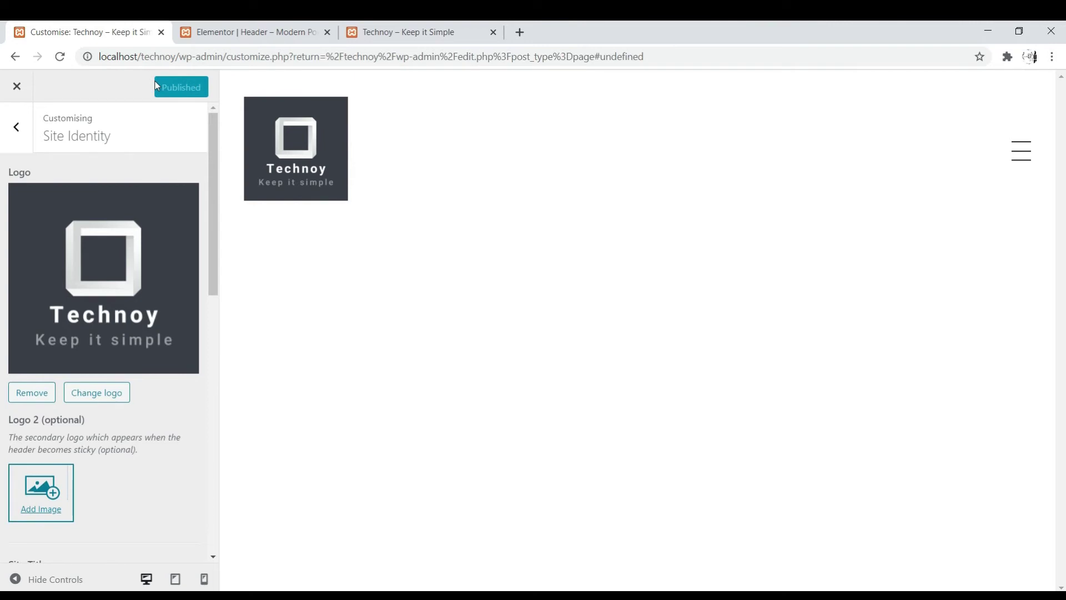
Give the header Logo widget a custom 50 × 50 image size and update the header
{"action": "left_click", "coordinate": [225, 32]}
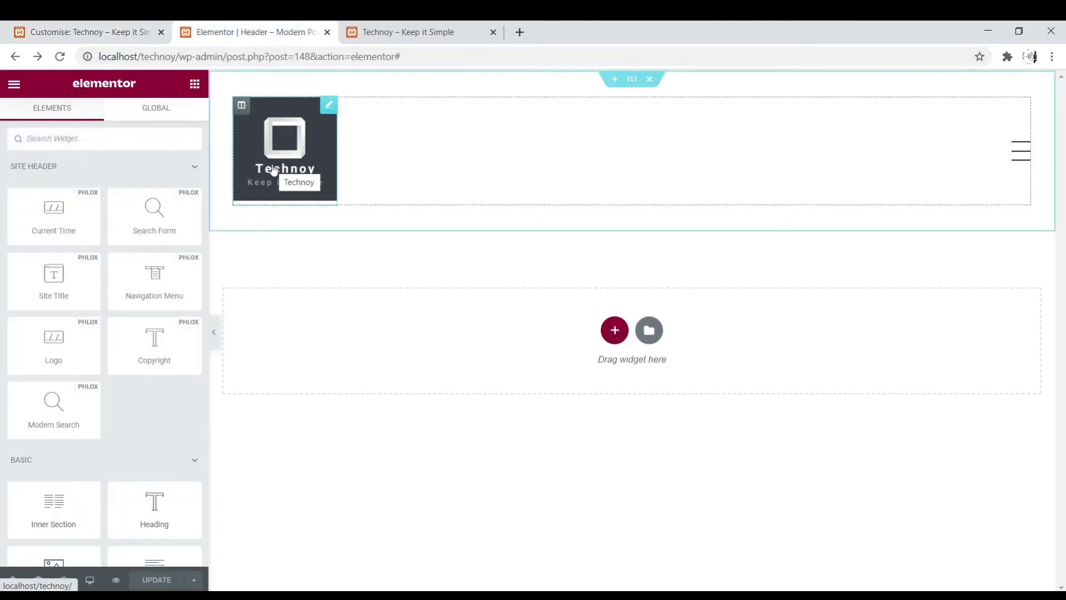
{"action": "left_click", "coordinate": [274, 171]}
{"action": "left_click", "coordinate": [147, 286]}
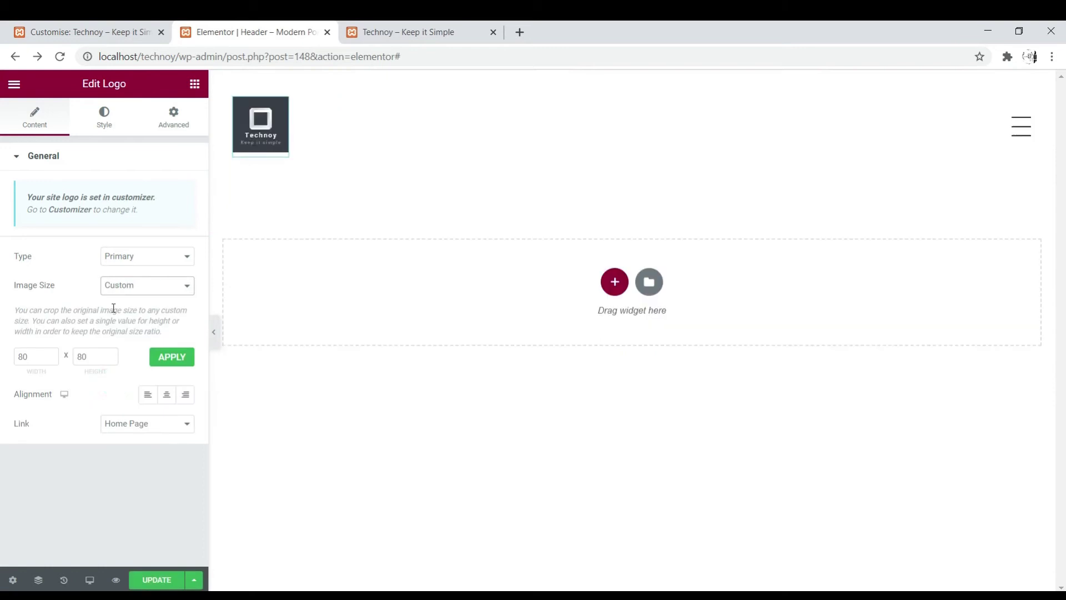
{"action": "double_click", "coordinate": [41, 364]}
{"action": "key", "text": "BackSpace"}
{"action": "double_click", "coordinate": [83, 357]}
{"action": "type", "text": "50"}
{"action": "left_click", "coordinate": [283, 211]}
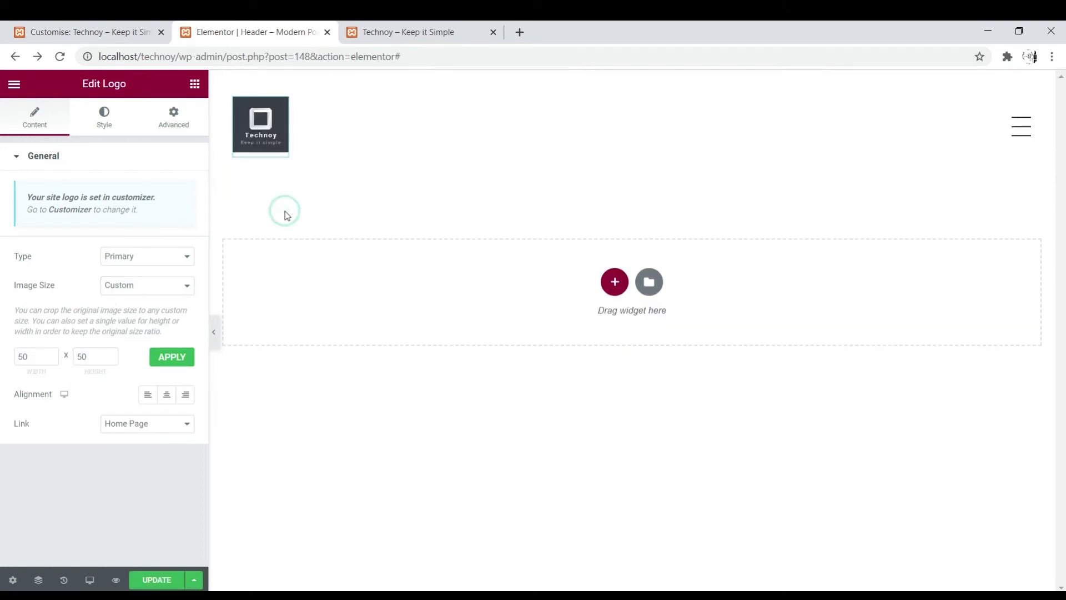
{"action": "left_click", "coordinate": [155, 576]}
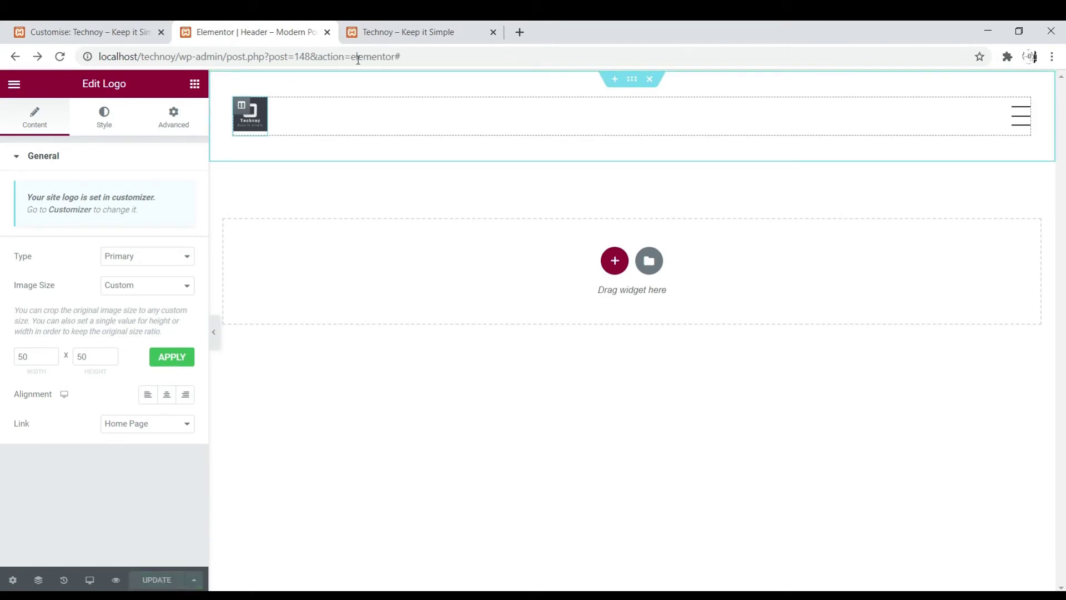
Check the logo on the reloaded live site, then enlarge it to 70 × 70
{"action": "left_click", "coordinate": [408, 31]}
{"action": "left_click", "coordinate": [60, 56]}
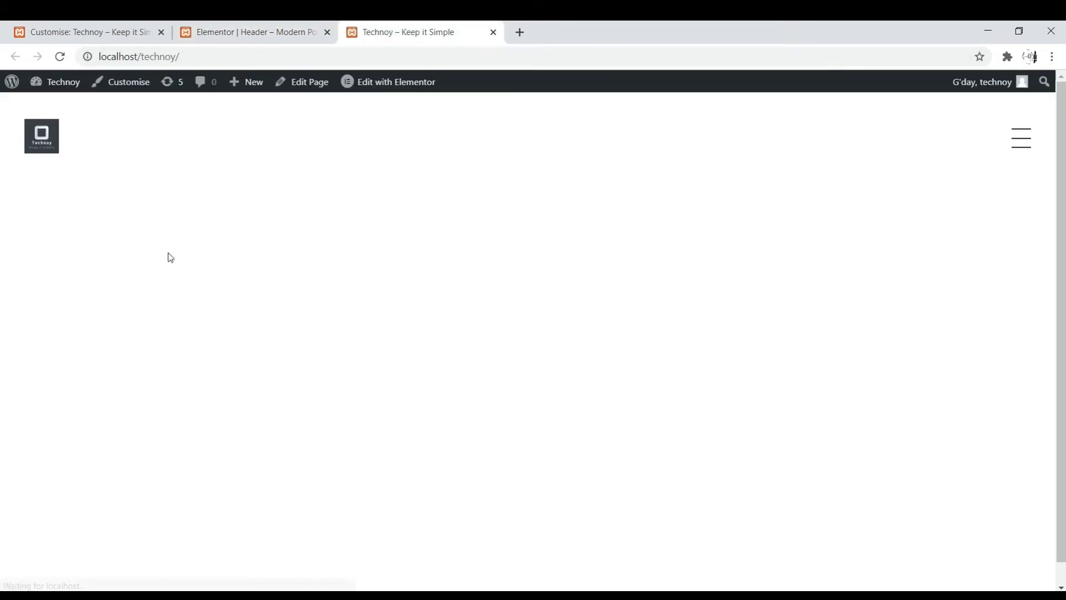
{"action": "left_click", "coordinate": [220, 35]}
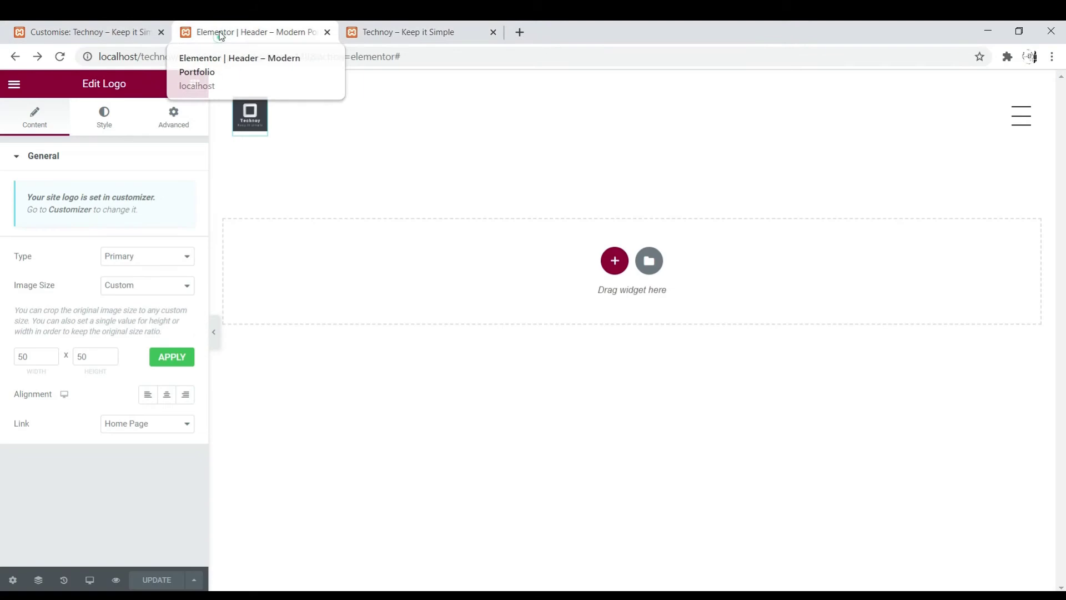
{"action": "double_click", "coordinate": [39, 357]}
{"action": "key", "text": "BackSpace"}
{"action": "type", "text": "70"}
{"action": "double_click", "coordinate": [81, 358]}
{"action": "key", "text": "BackSpace"}
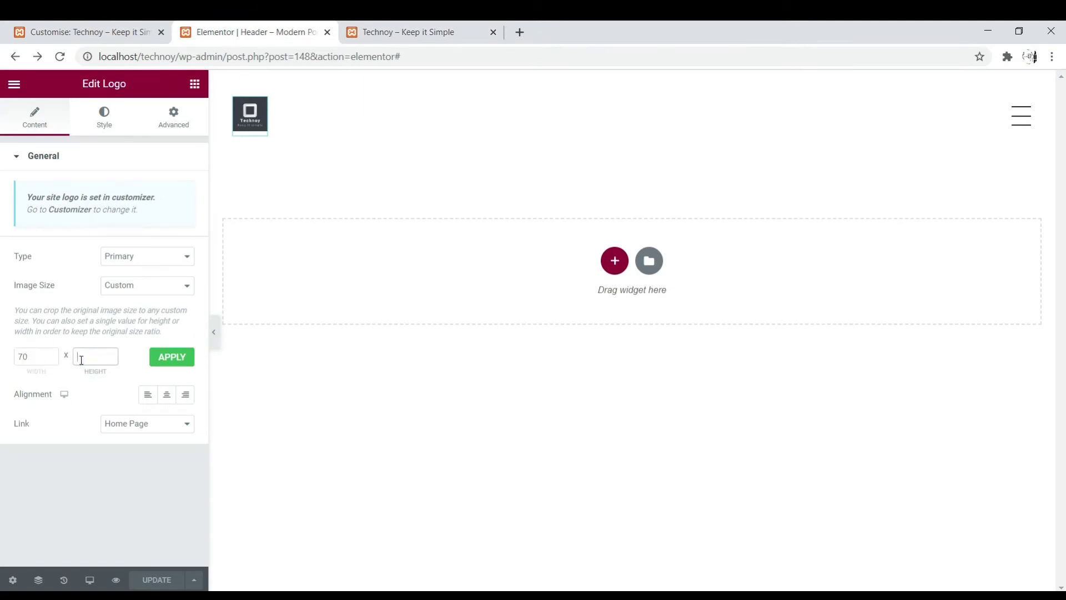
{"action": "type", "text": "70"}
{"action": "left_click", "coordinate": [179, 362]}
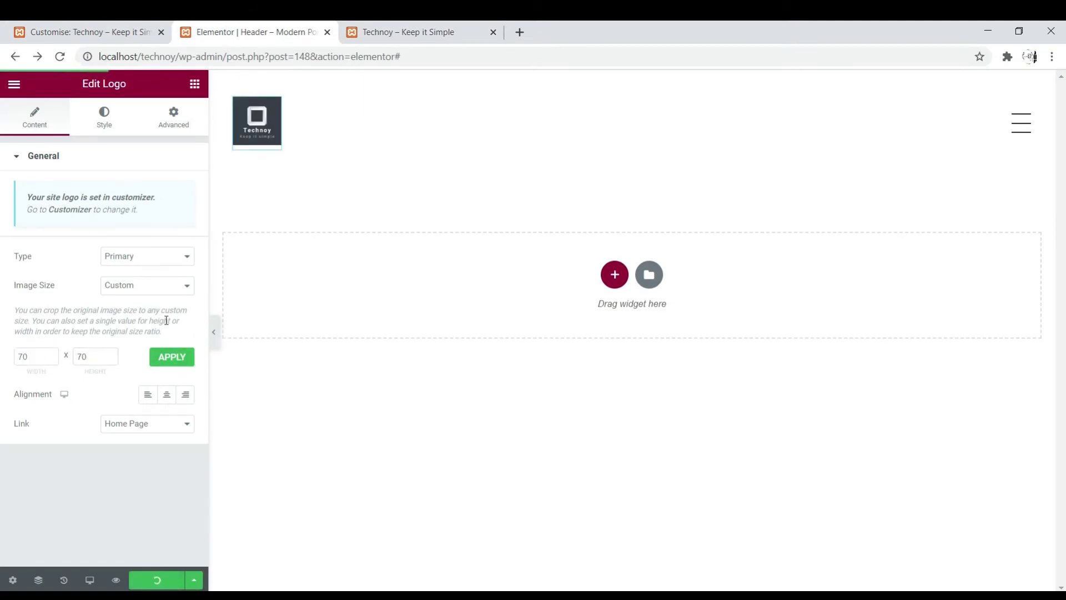
Reload the live site and inspect the 70 × 70 logo in Developer tools with device toolbar off
{"action": "left_click", "coordinate": [406, 34]}
{"action": "key", "text": "F5"}
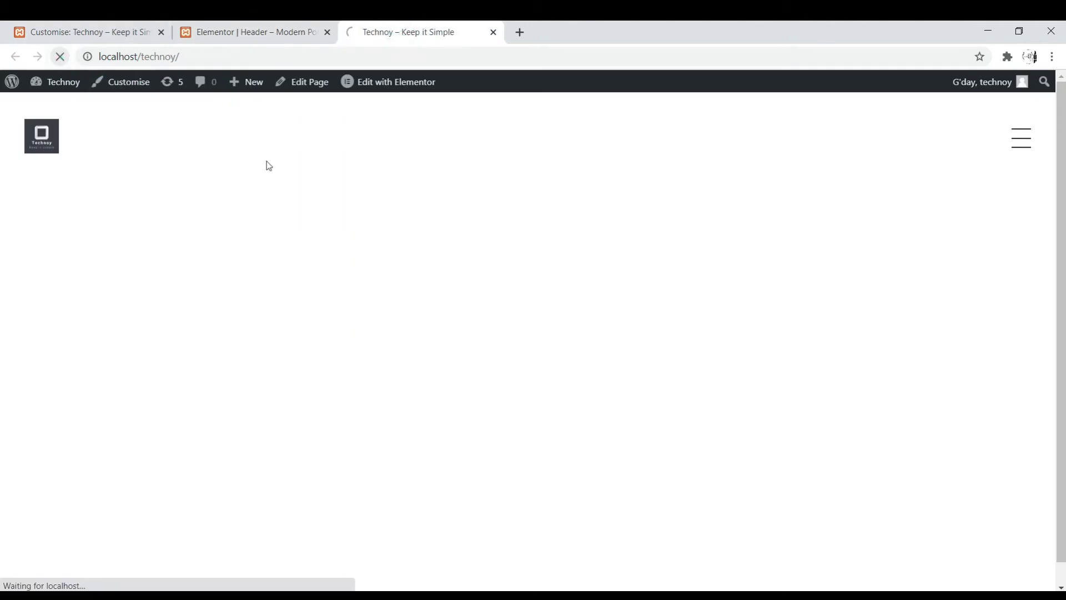
{"action": "left_click", "coordinate": [1051, 56]}
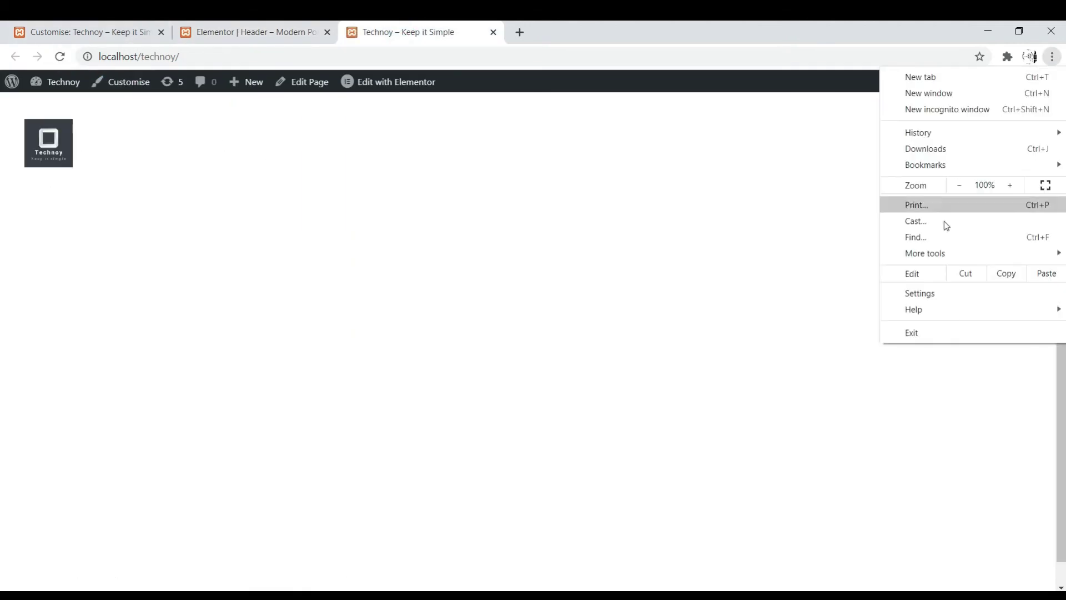
{"action": "mouse_move", "coordinate": [935, 255]}
{"action": "left_click", "coordinate": [769, 347]}
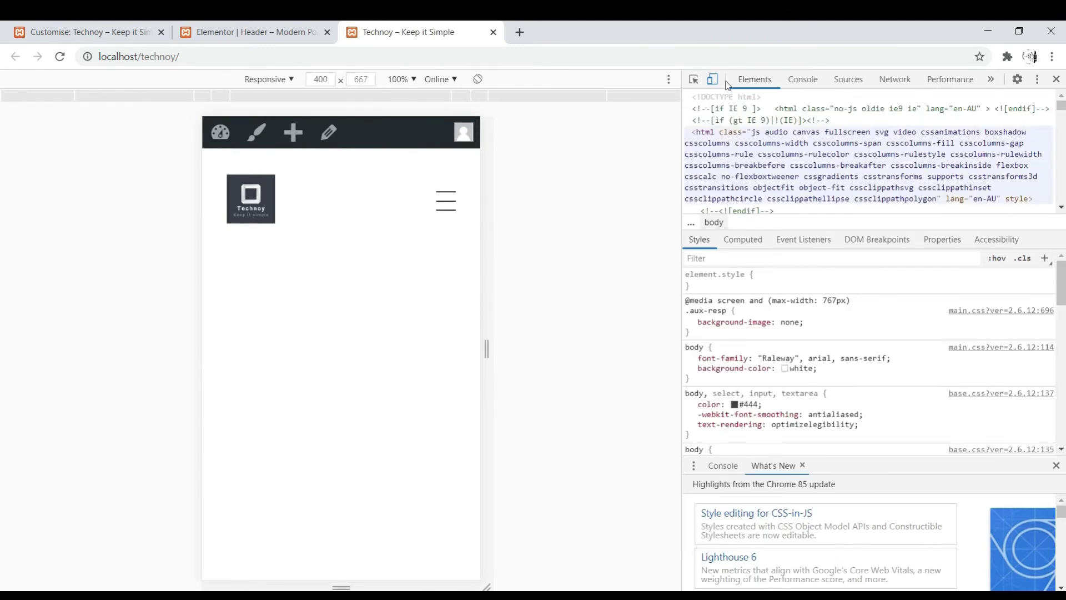
{"action": "left_click", "coordinate": [711, 80]}
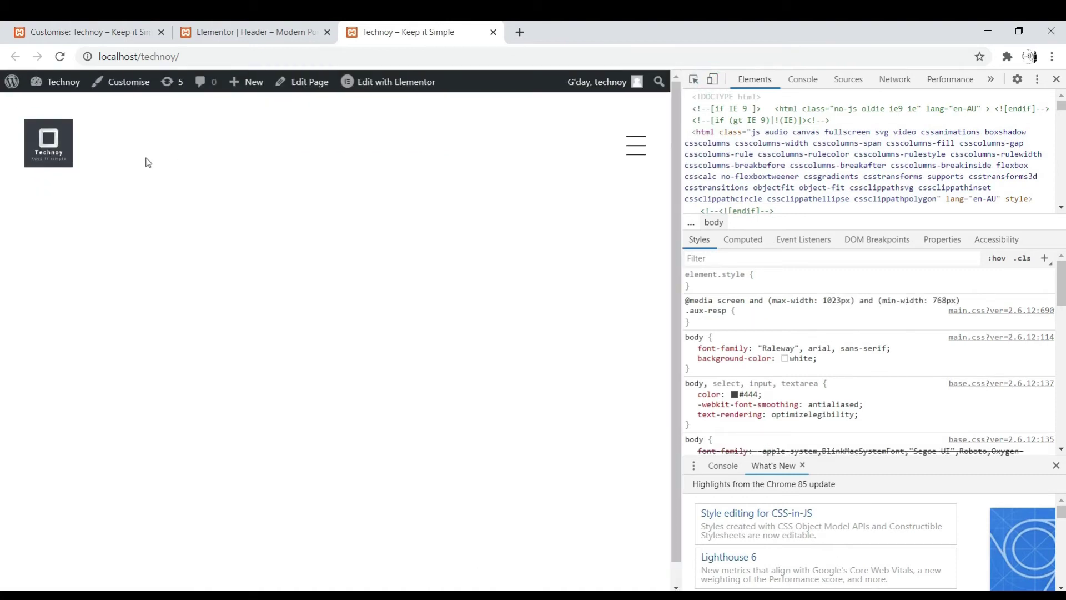
{"action": "key", "text": "ctrl+shift+Tab"}
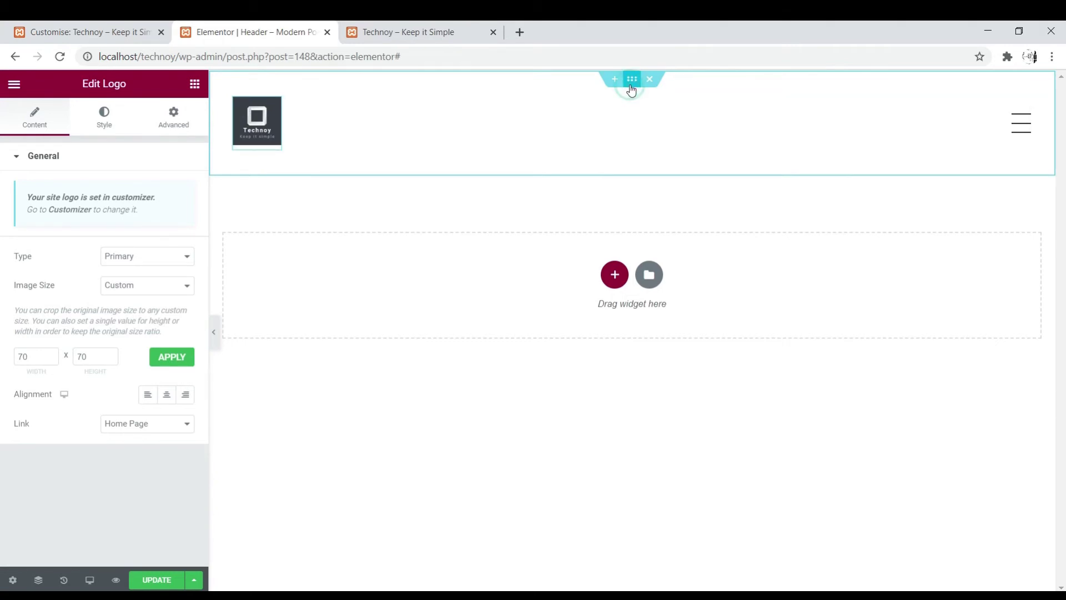
Give the header section a dark slate #263D44 background colour
{"action": "left_click", "coordinate": [632, 79]}
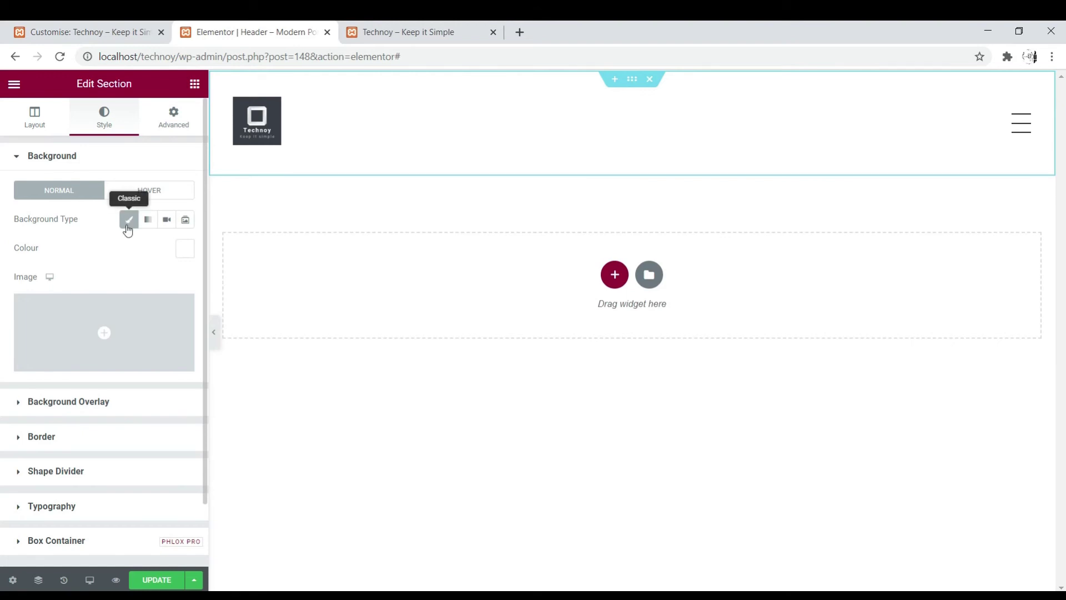
{"action": "left_click", "coordinate": [184, 251]}
{"action": "left_click_drag", "start_coordinate": [26, 428], "coordinate": [118, 453]}
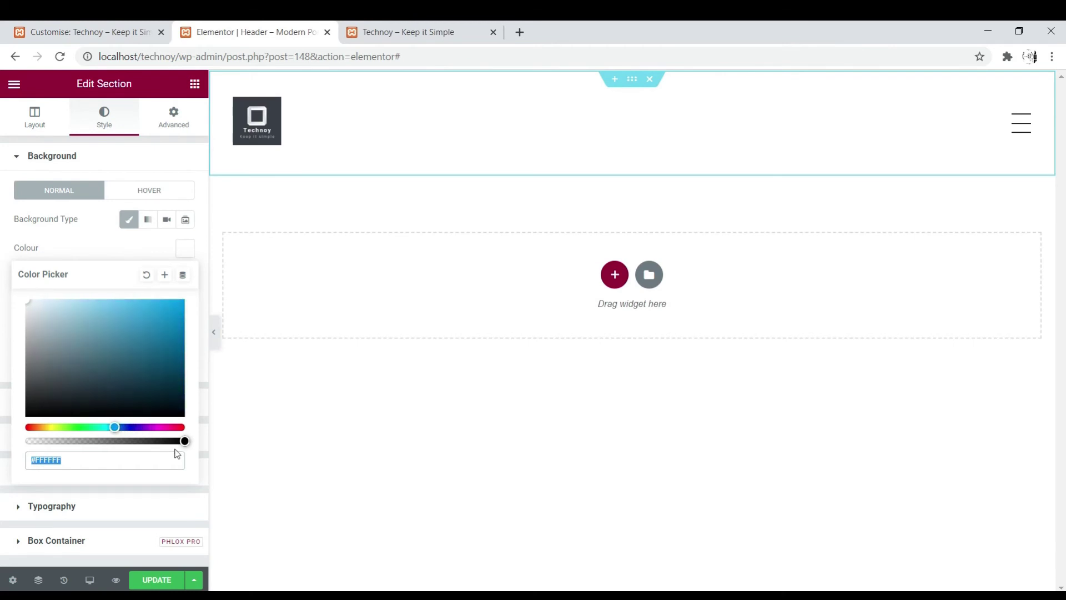
{"action": "left_click", "coordinate": [99, 372]}
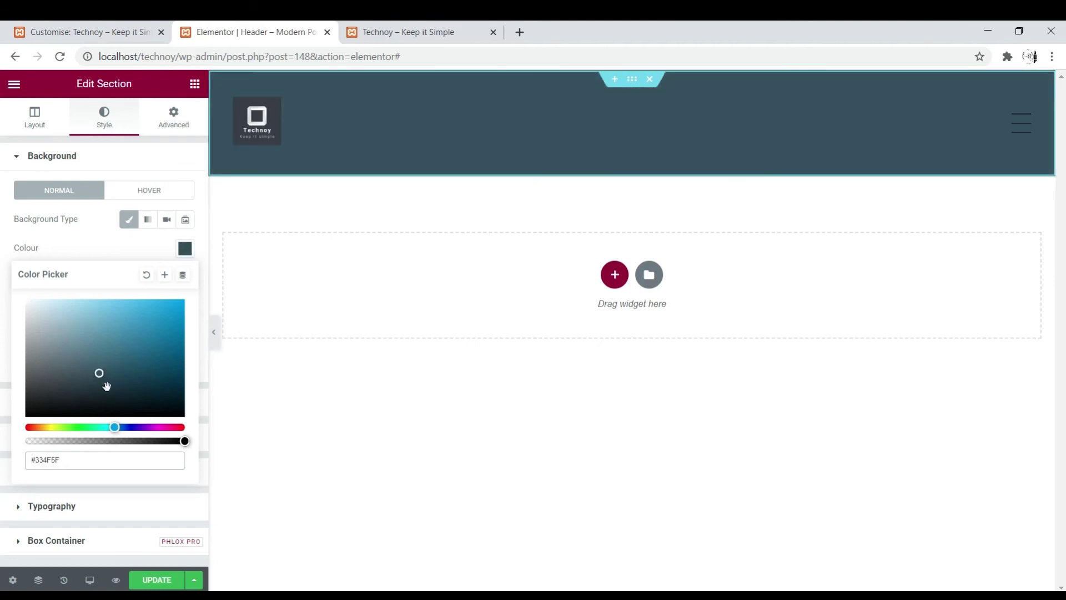
{"action": "mouse_move", "coordinate": [98, 374]}
{"action": "left_mouse_down"}
{"action": "mouse_move", "coordinate": [103, 394]}
{"action": "mouse_move", "coordinate": [102, 382]}
{"action": "left_mouse_up"}
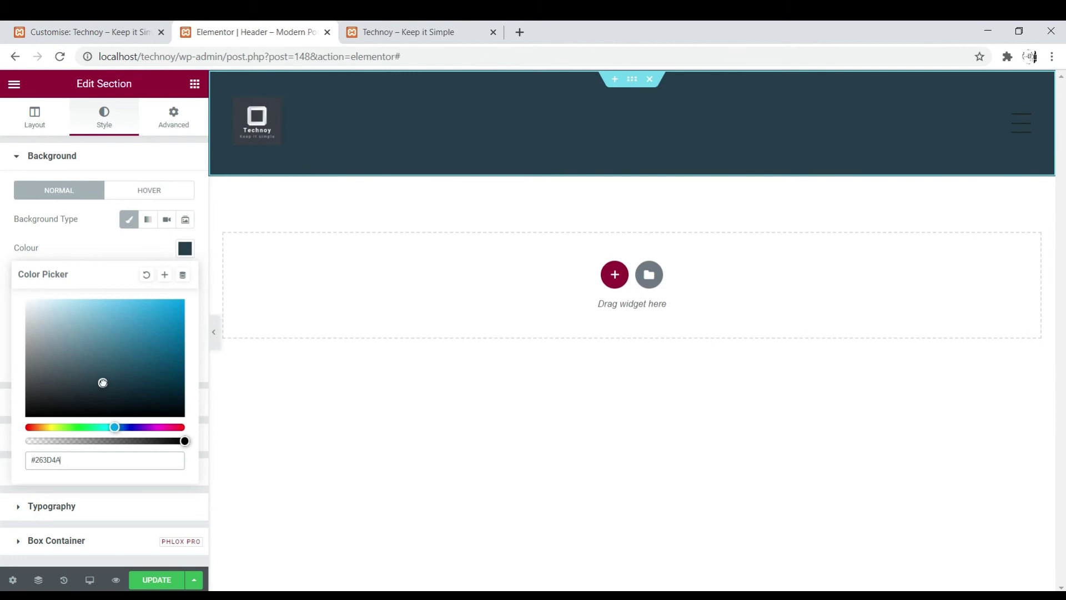
{"action": "left_click", "coordinate": [697, 295]}
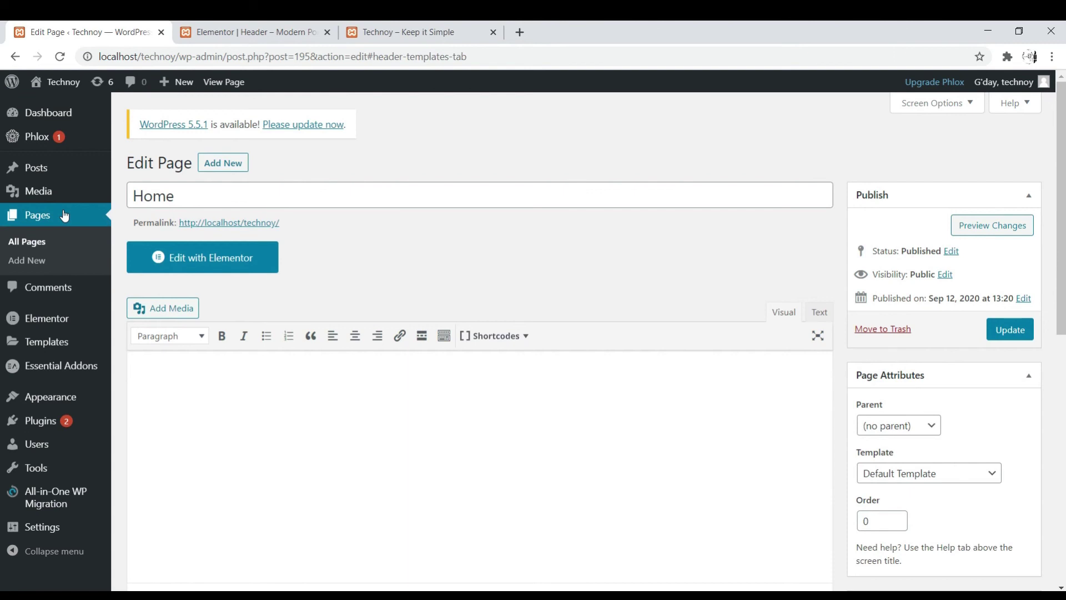
Choose the smiling emoji image from the Media Library as the site icon
{"action": "mouse_move", "coordinate": [43, 402]}
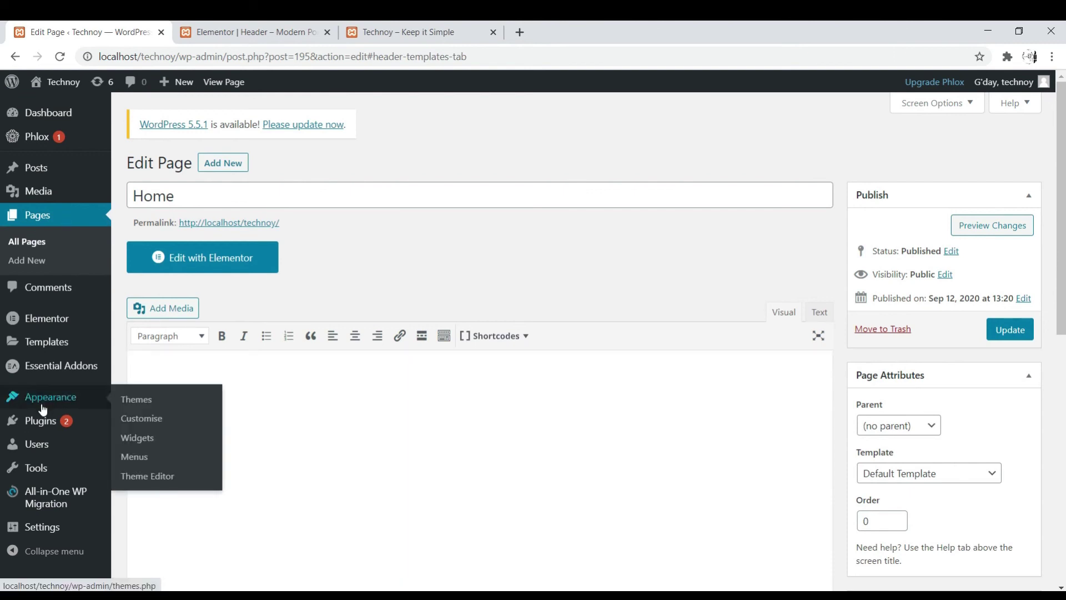
{"action": "left_click", "coordinate": [144, 422]}
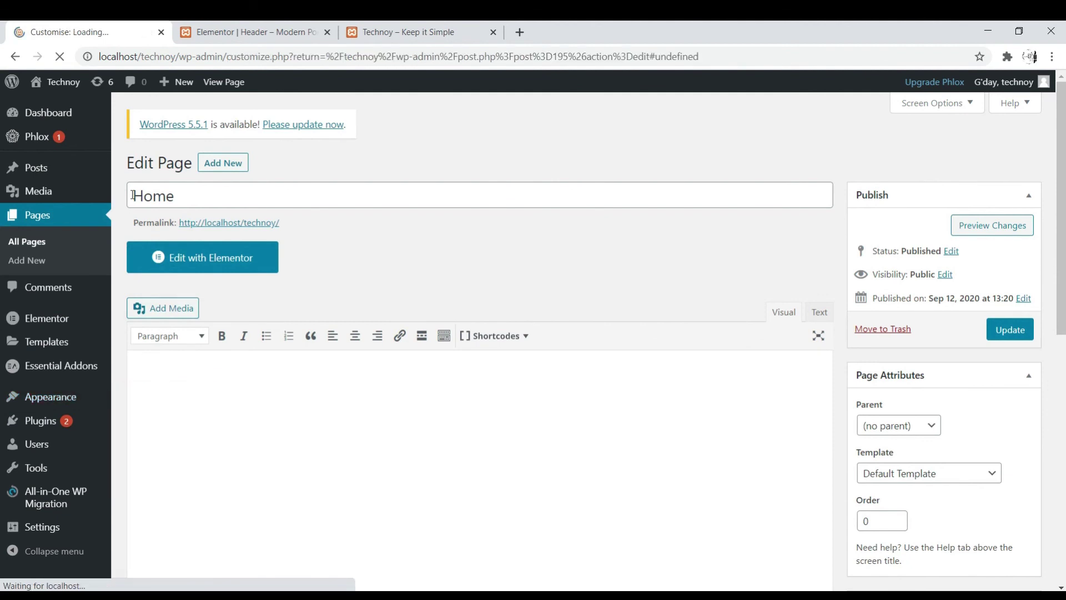
{"action": "scroll", "coordinate": [83, 252], "scroll_direction": "down", "scroll_amount": 1}
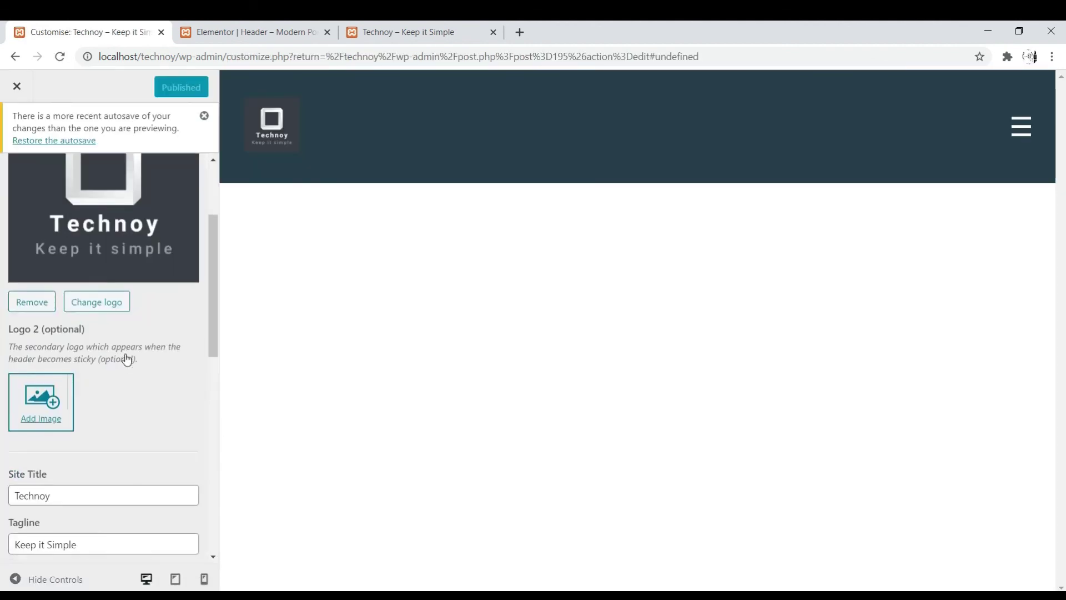
{"action": "scroll", "coordinate": [126, 359], "scroll_direction": "down", "scroll_amount": 10}
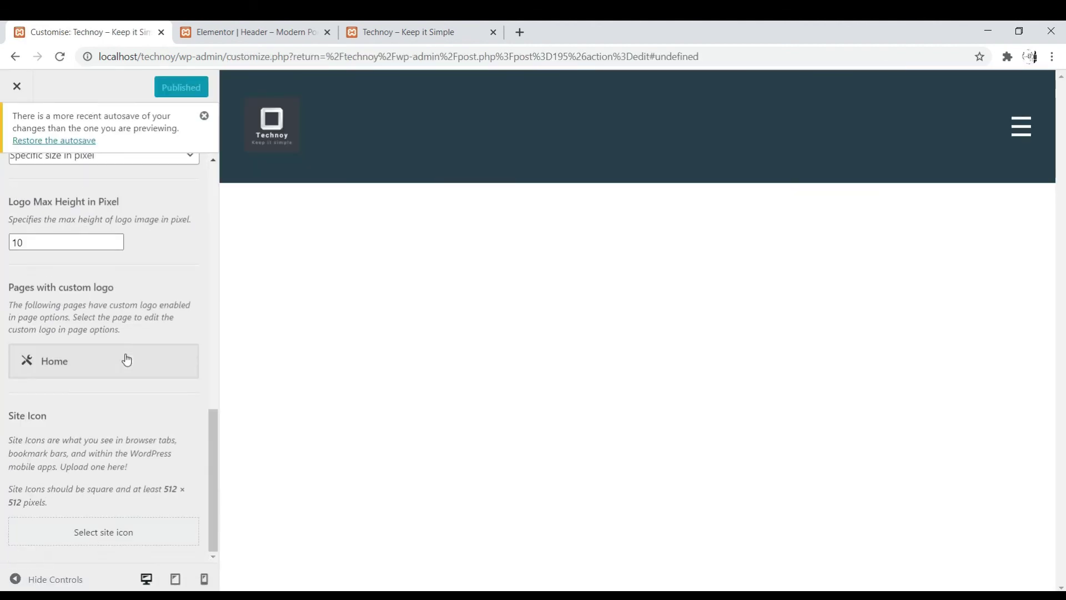
{"action": "left_click", "coordinate": [114, 534]}
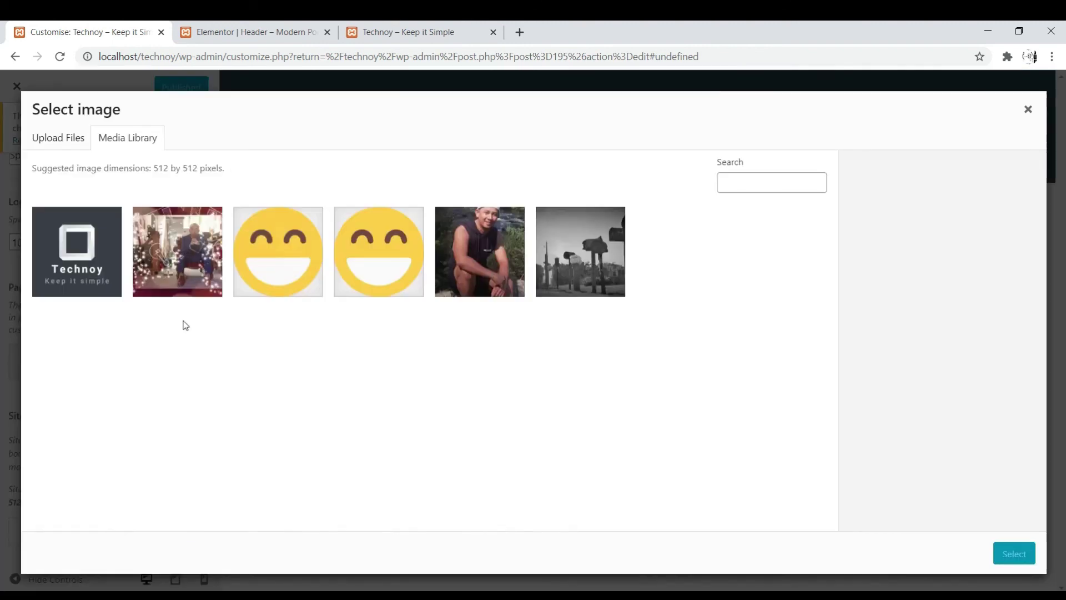
{"action": "left_click", "coordinate": [302, 229]}
{"action": "left_click", "coordinate": [1021, 553]}
{"action": "left_click", "coordinate": [1010, 551]}
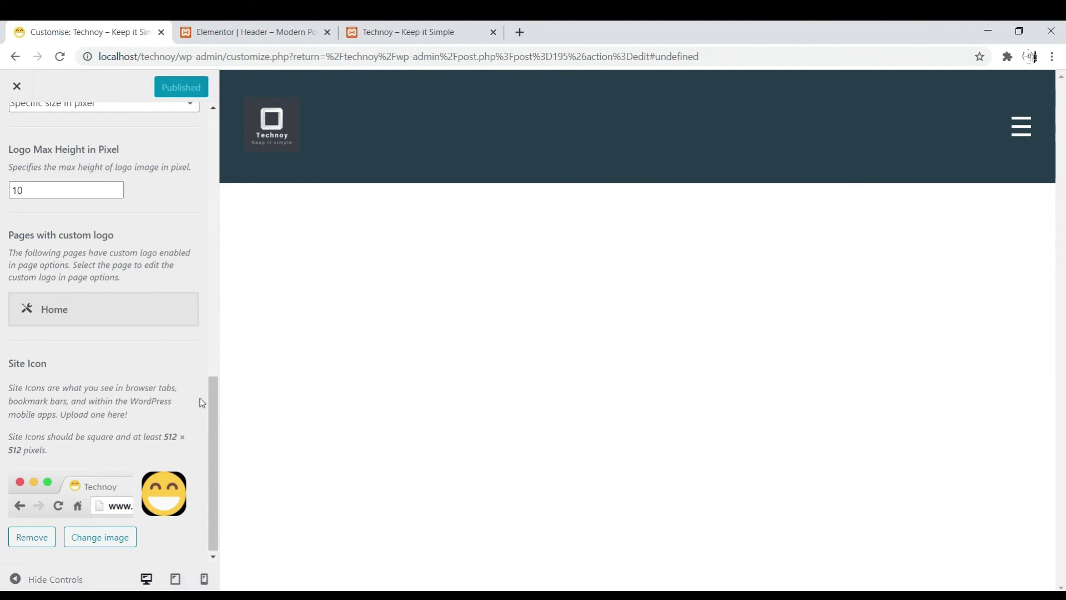
Reload the 'Technoy – Keep it Simple' tab to show the emoji favicon
{"action": "left_click", "coordinate": [358, 36]}
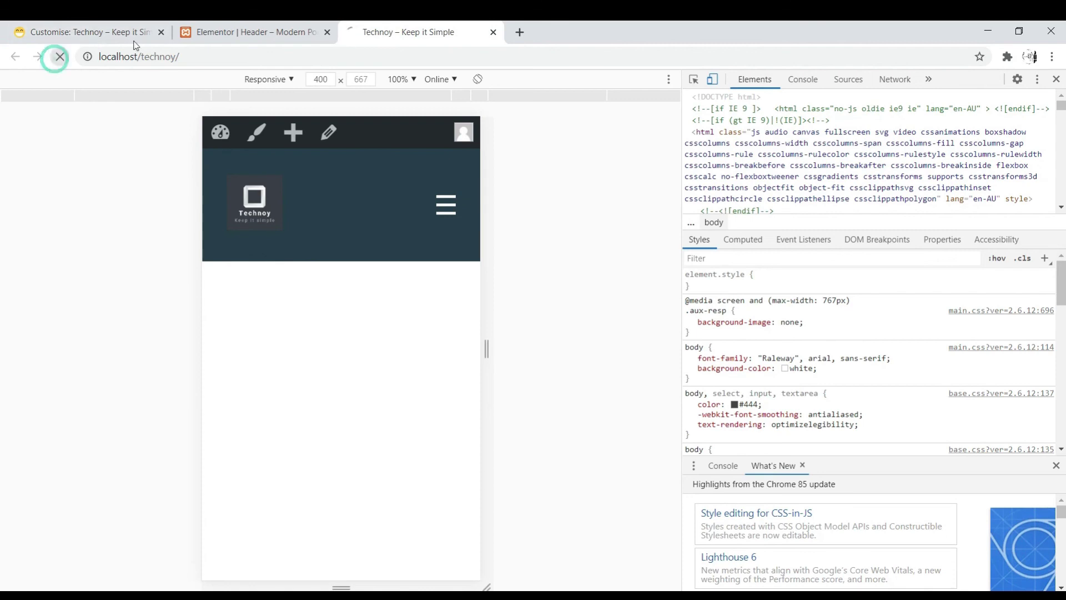
{"action": "key", "text": "F5"}
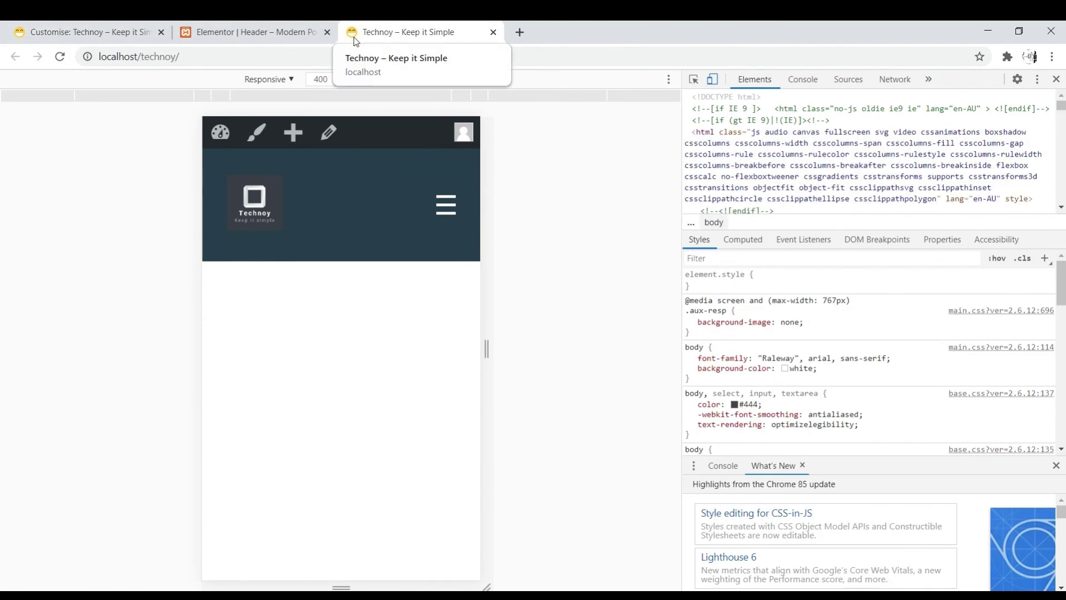